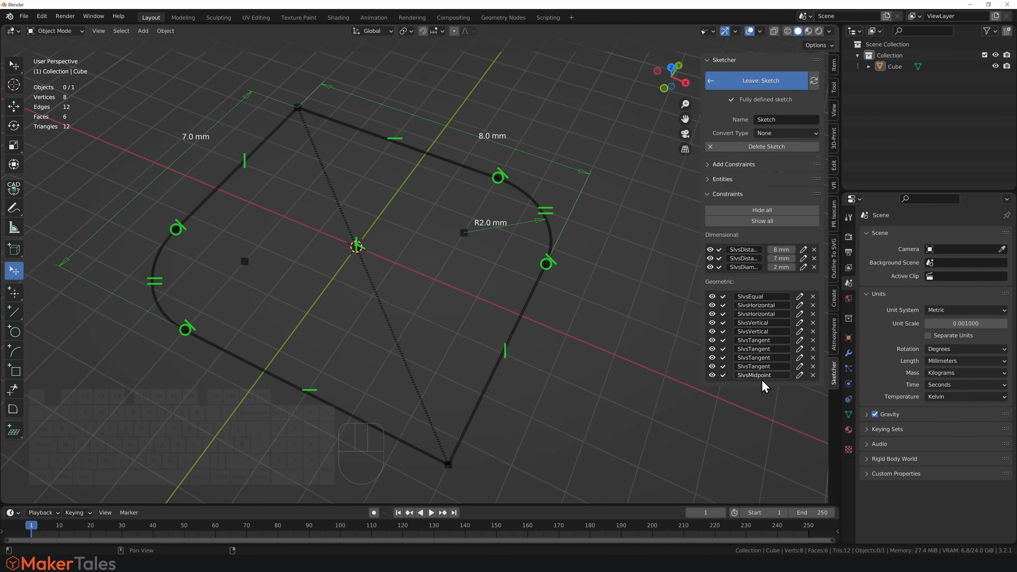
- Widen the Sketcher sidebar and set the 8 mm distance constraint to 8.1 mm
drag(702, 229, 672, 229)
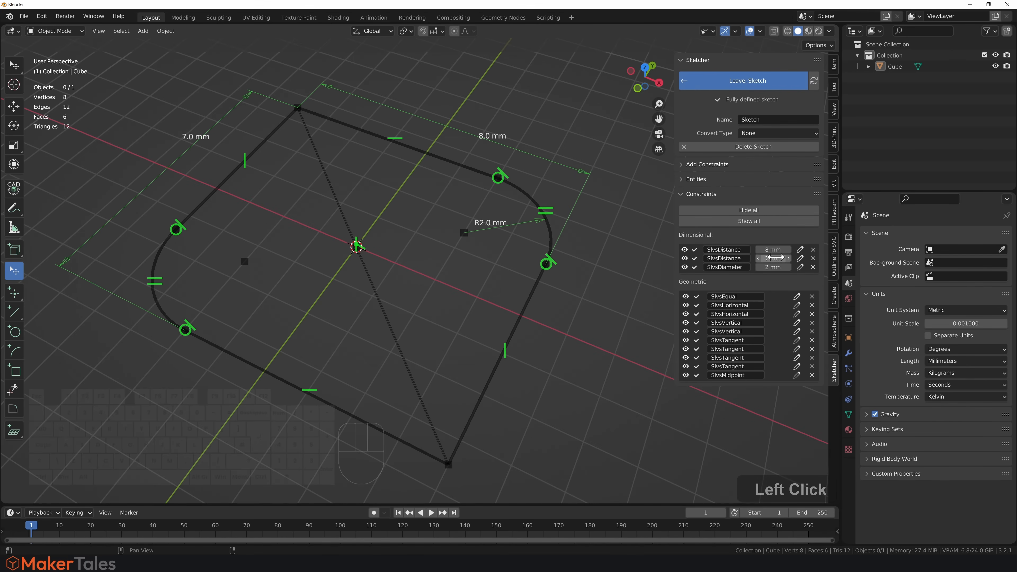
click(773, 249)
mouse_move(772, 250)
mouse_down()
mouse_move(759, 249)
mouse_move(773, 250)
mouse_up()
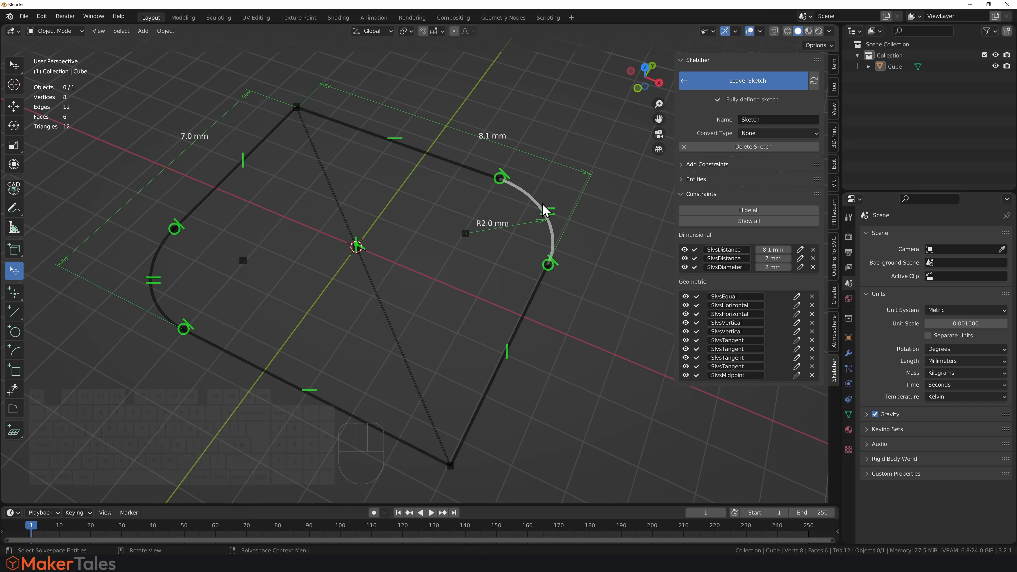
- Set the sketch's convert type to Mesh and leave the sketch to generate the filled shape
scroll(586, 206, up, 6)
scroll(559, 210, up, 2)
middle_drag(557, 209, 565, 224)
mouse_move(570, 305)
shift+middle_down()
mouse_move(577, 391)
mouse_move(600, 201)
mouse_move(592, 315)
shift+middle_up()
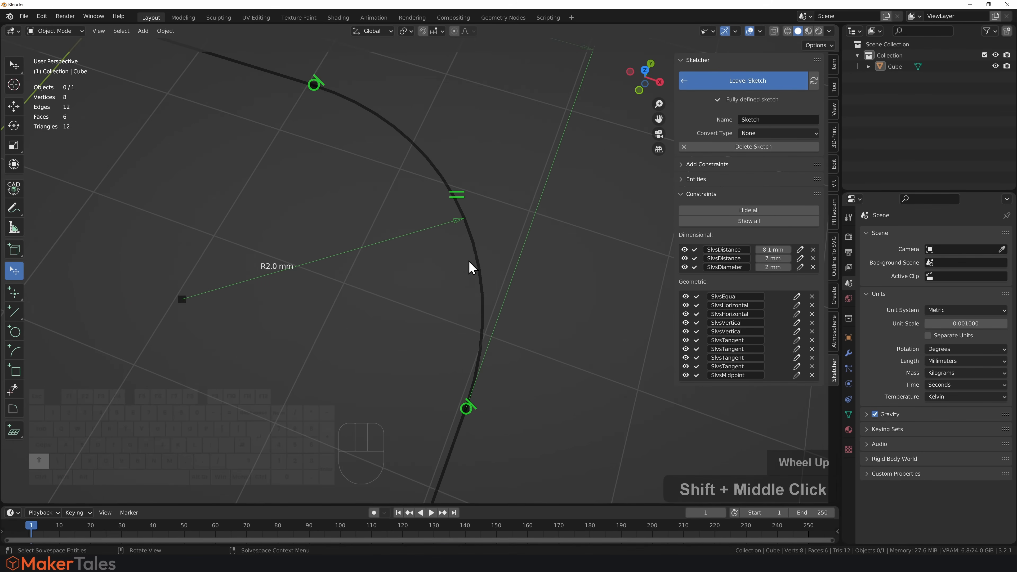
click(774, 132)
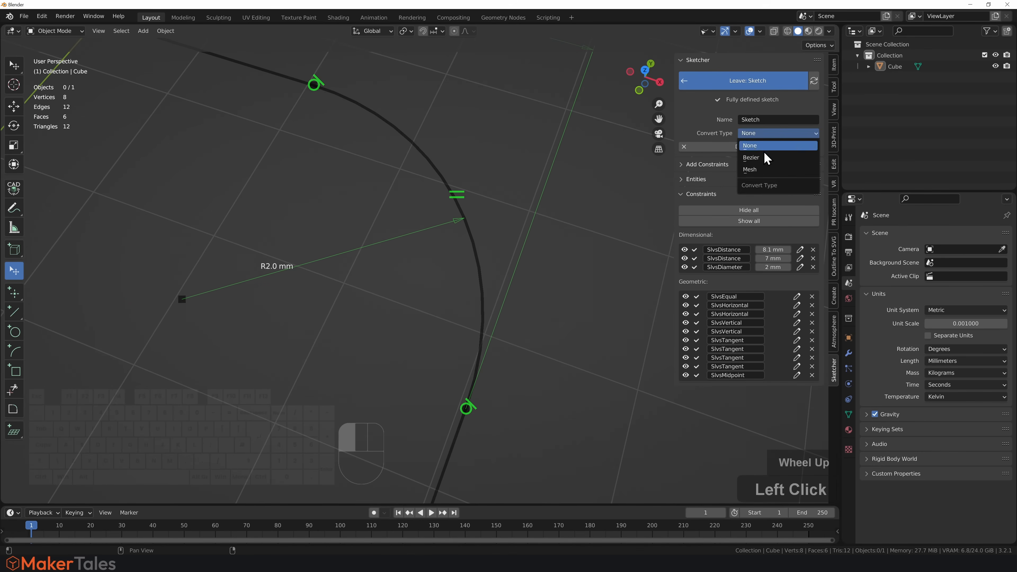
click(766, 170)
click(739, 87)
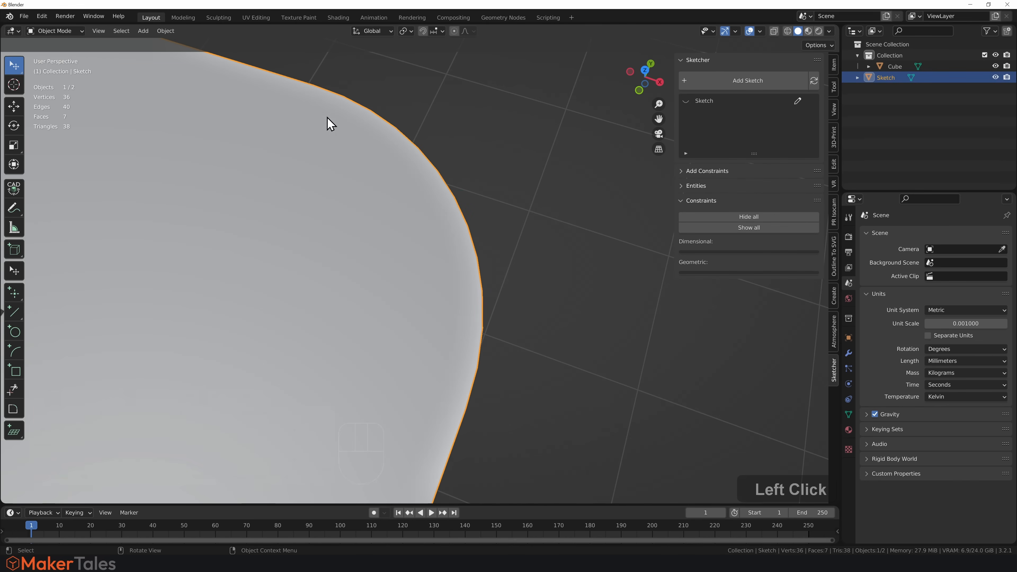
- Reopen the sketch, set its mesh curve resolution to 50, leave the sketch and show the mesh's vertices in Edit Mode
click(798, 101)
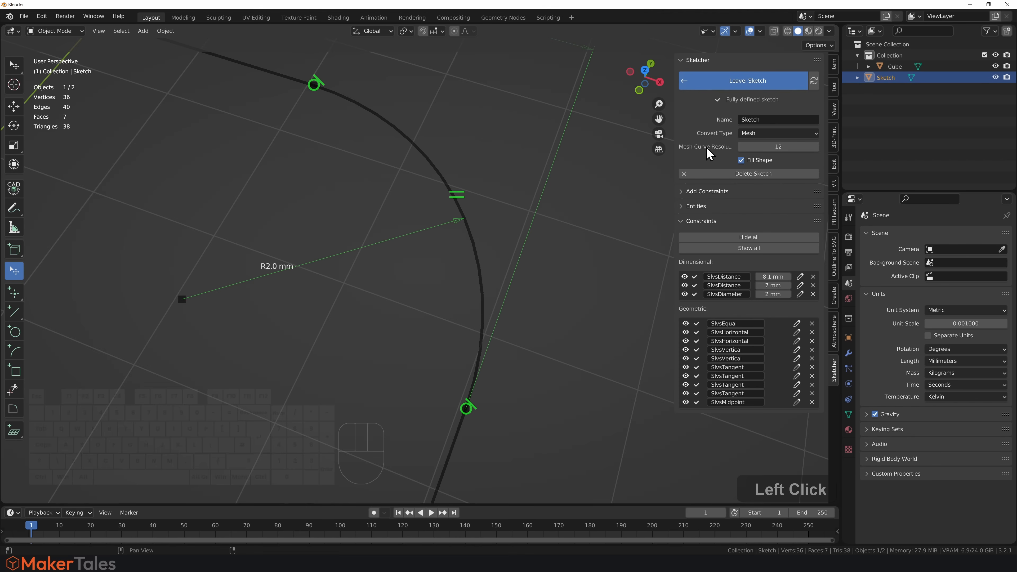
click(772, 147)
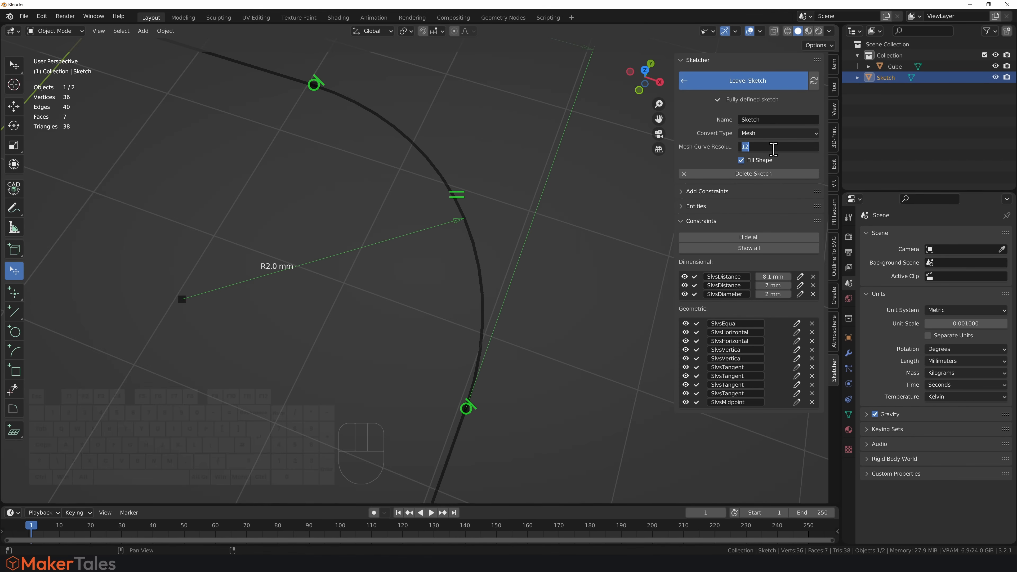
text(50)
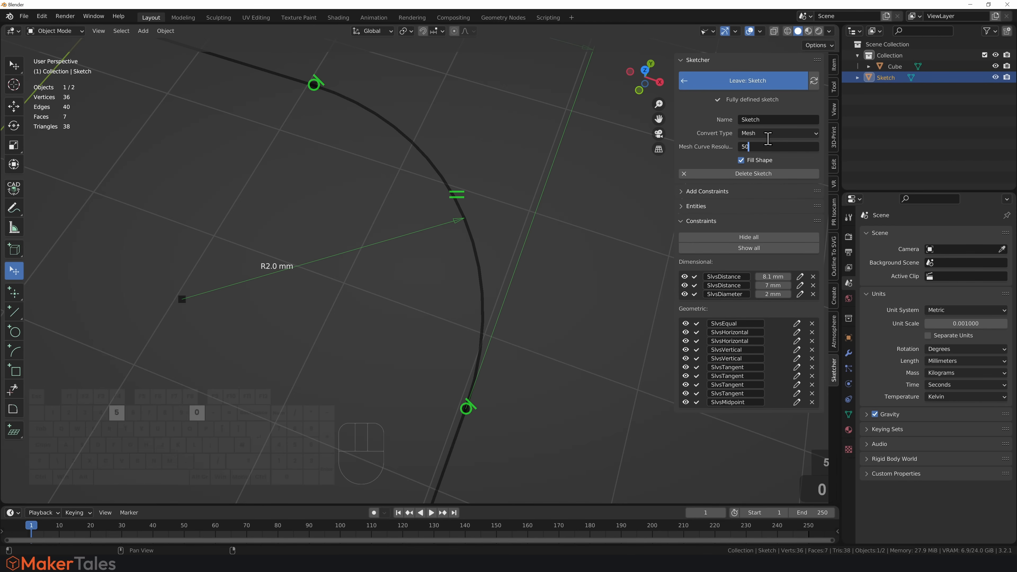
click(703, 158)
click(716, 82)
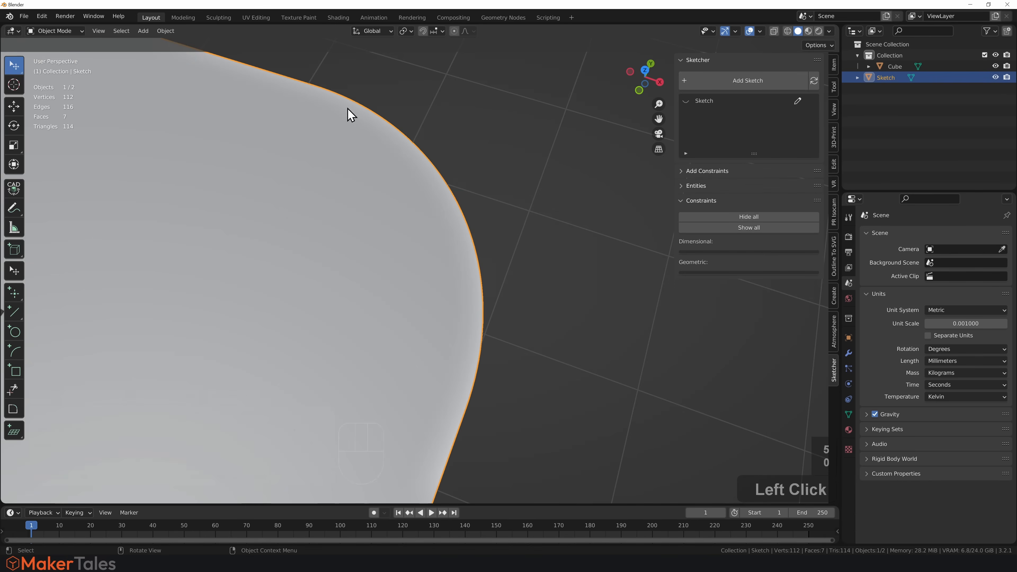
key(Tab)
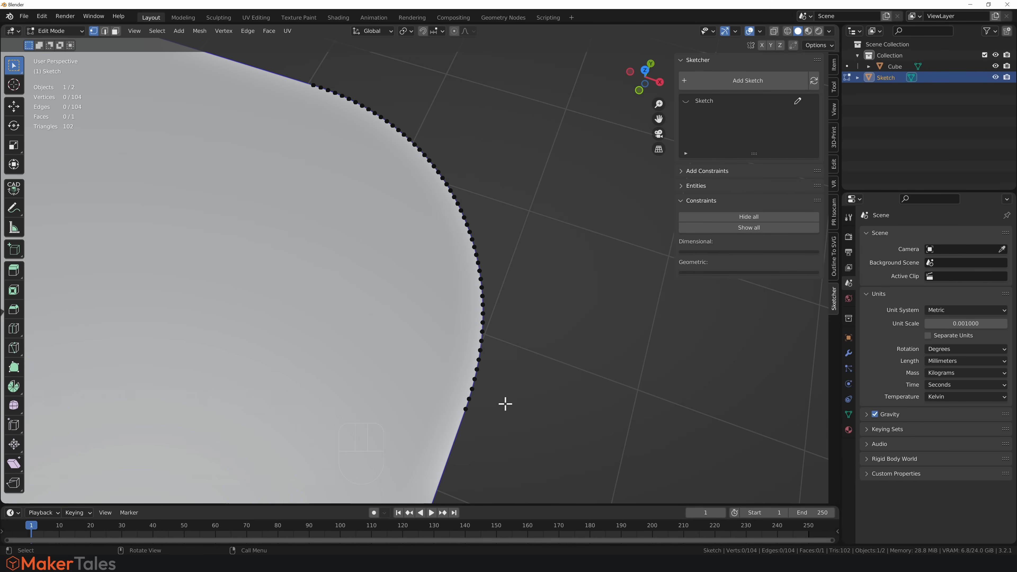
- Reopen the sketch and, in Object Mode, draw a closed five-sided outline with one inward corner beside the rounded rectangle, using connected lines
click(798, 103)
scroll(240, 205, down, 3)
scroll(245, 206, down, 4)
mouse_move(266, 220)
shift+middle_down()
mouse_move(463, 257)
mouse_move(480, 269)
shift+middle_up()
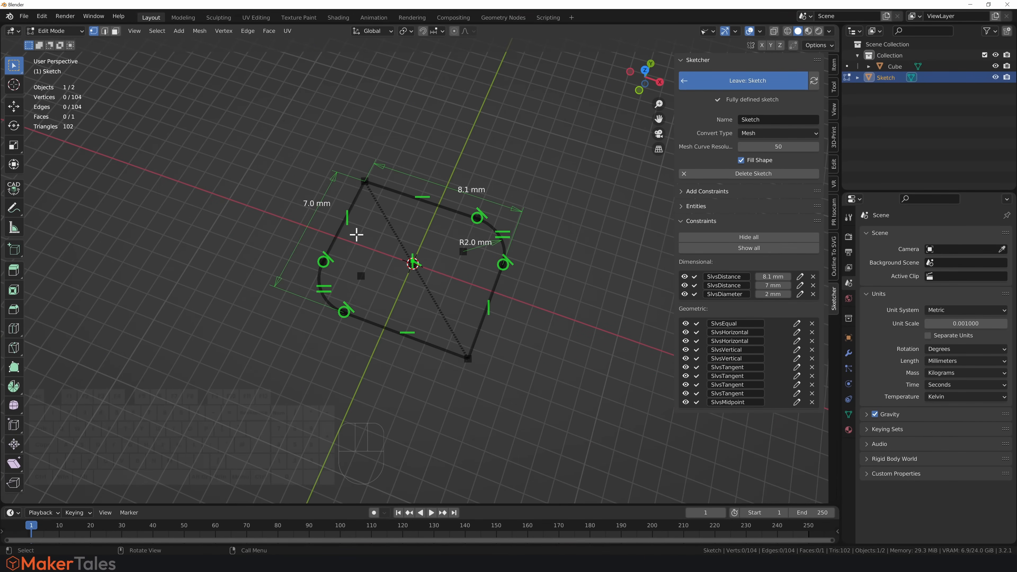
scroll(527, 255, up, 4)
scroll(533, 255, down, 1)
mouse_move(533, 254)
shift+middle_down()
mouse_move(424, 221)
mouse_move(387, 148)
shift+middle_up()
scroll(416, 169, down, 4)
shift+middle_drag(473, 237, 392, 244)
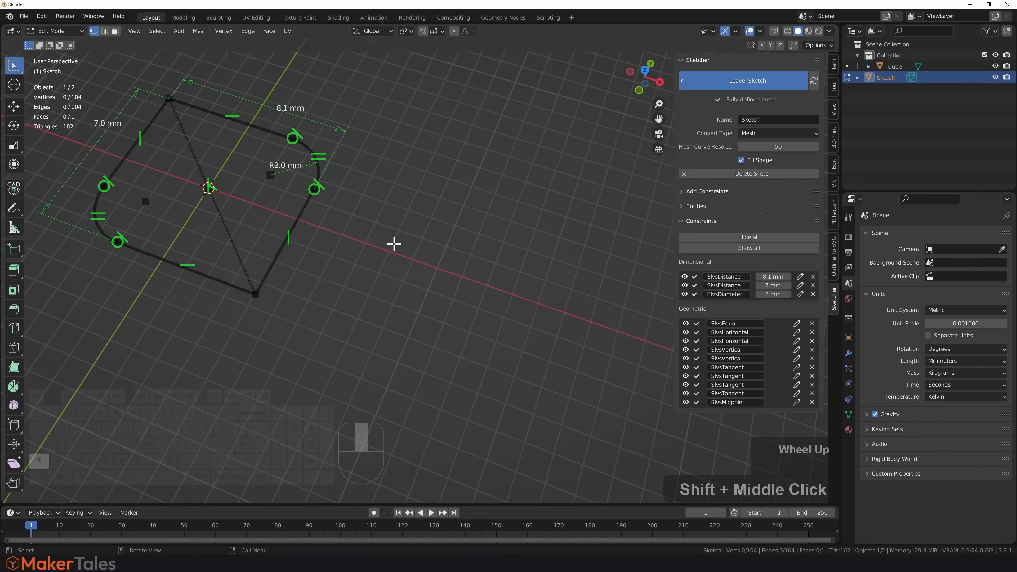
scroll(392, 244, up, 2)
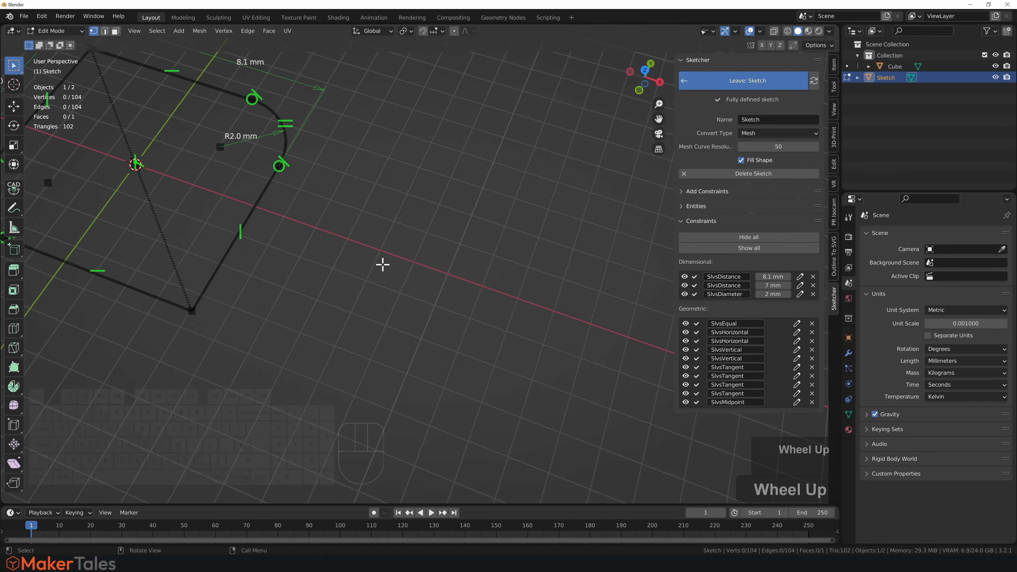
key(Tab)
key(l)
click(314, 267)
click(513, 146)
click(557, 342)
click(394, 413)
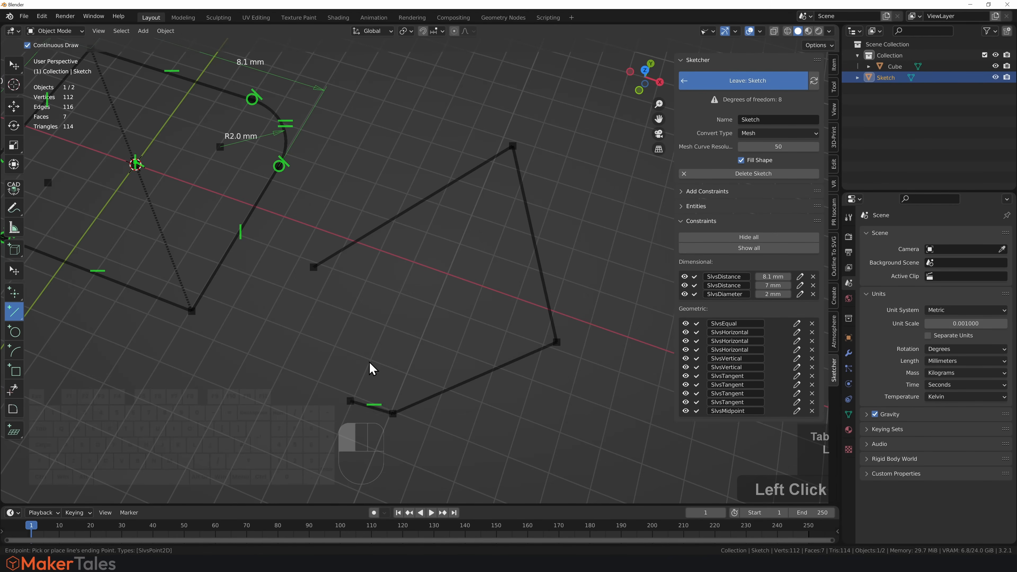
click(448, 283)
click(313, 267)
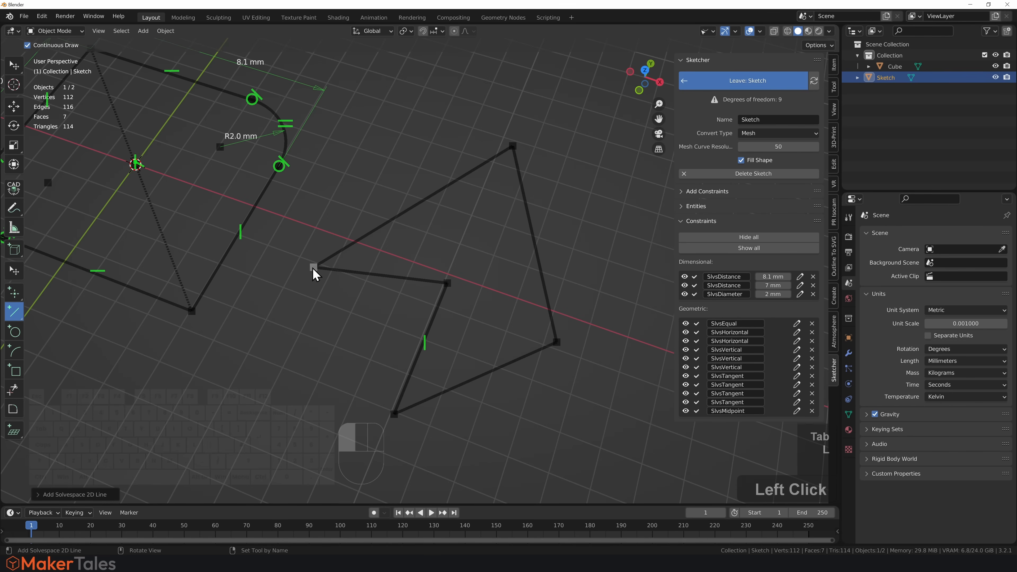
right_click(336, 301)
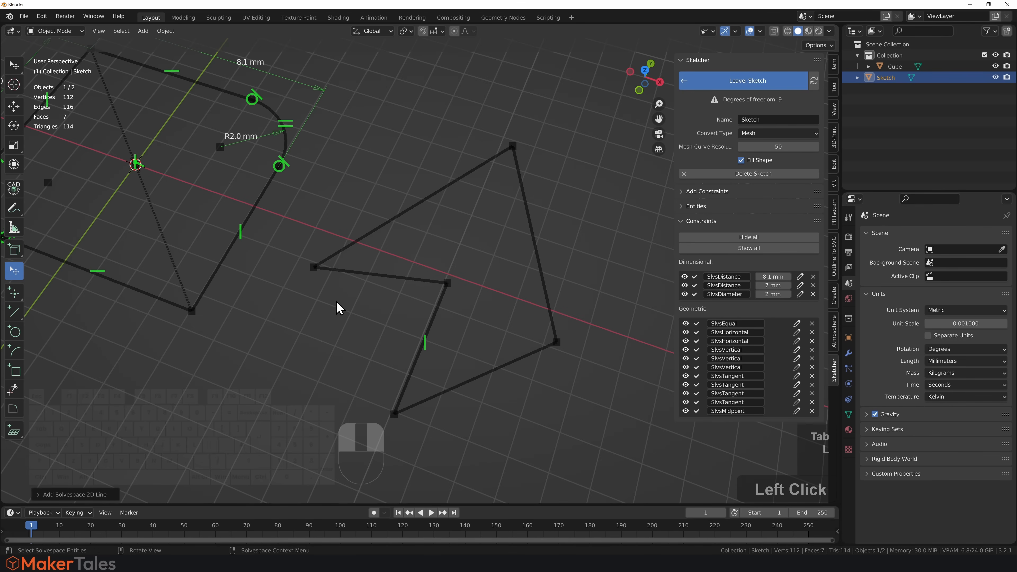
- Round all five corners of the new outline with the Bevel tool, using the largest radius at the uppermost corner
click(13, 408)
click(456, 275)
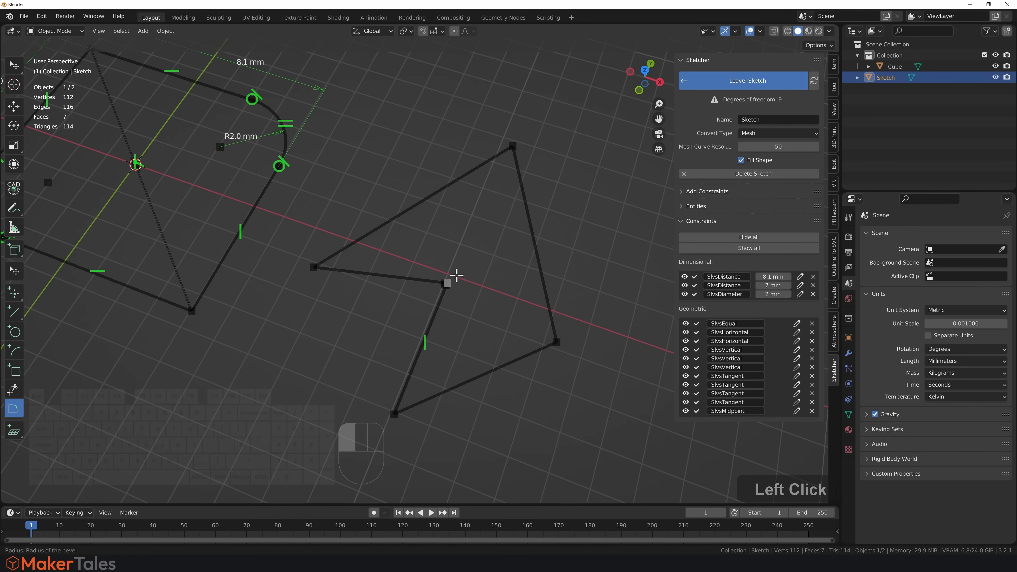
click(472, 261)
click(556, 341)
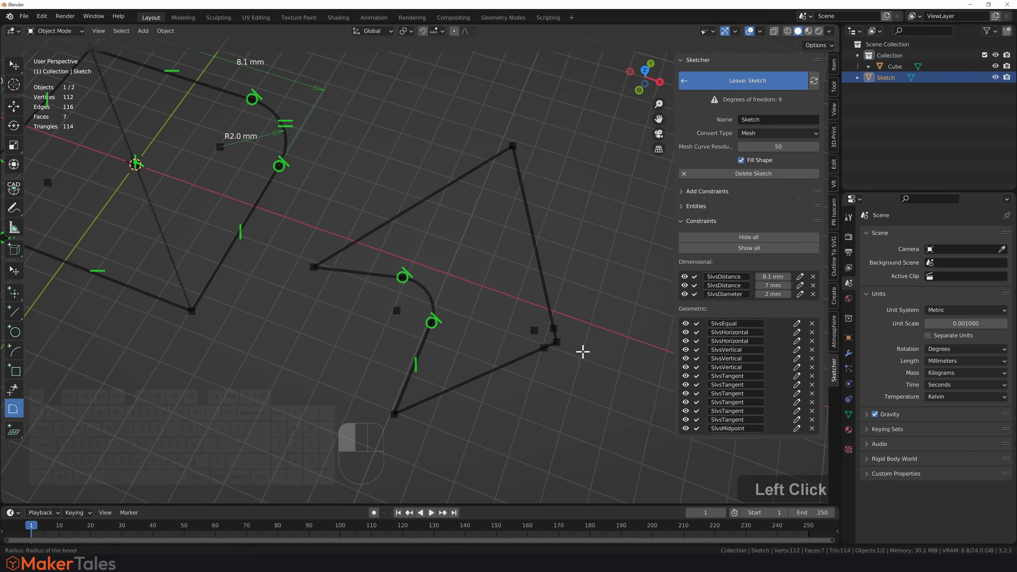
click(594, 363)
click(394, 414)
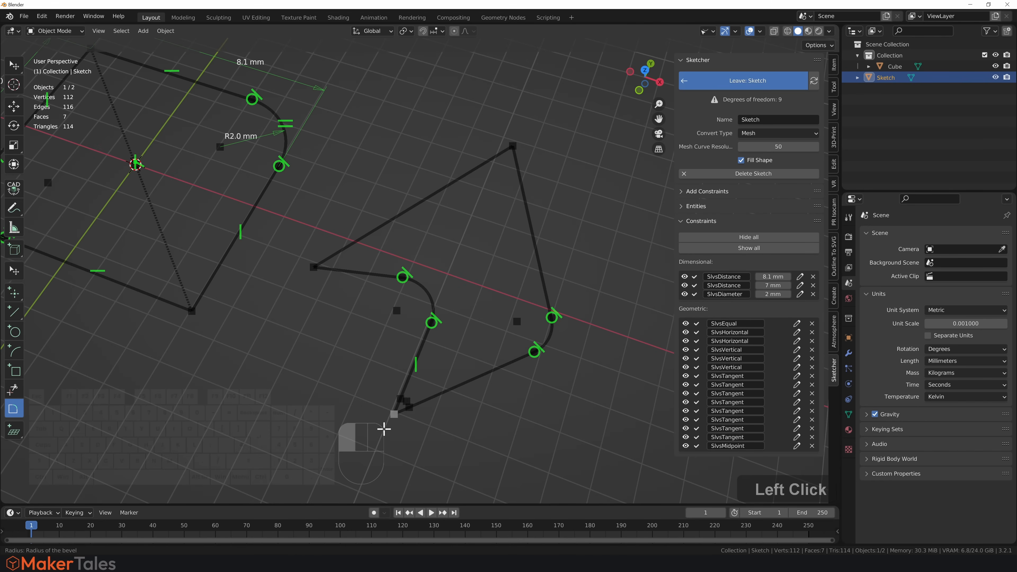
click(377, 439)
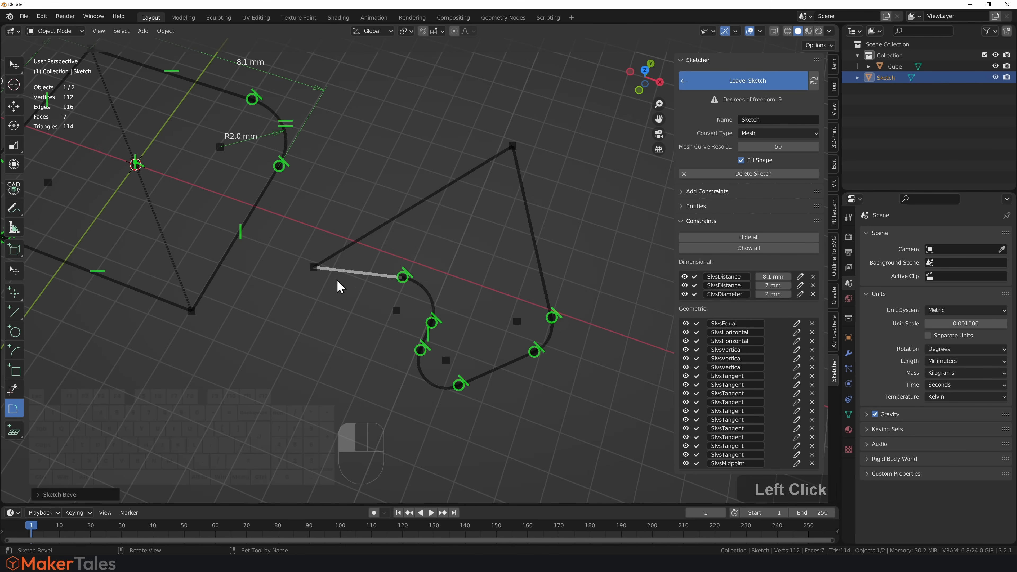
click(320, 272)
click(293, 278)
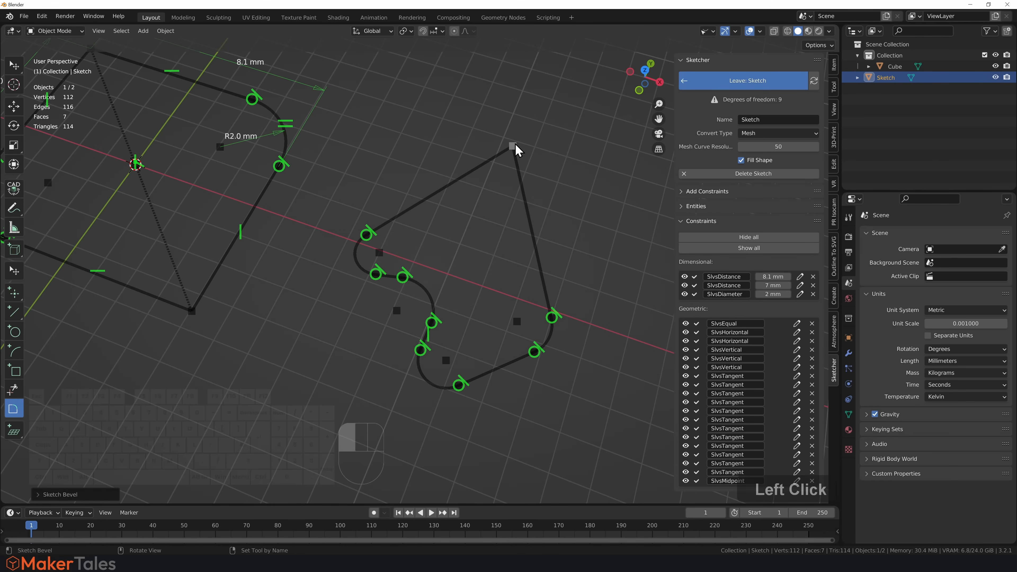
click(523, 106)
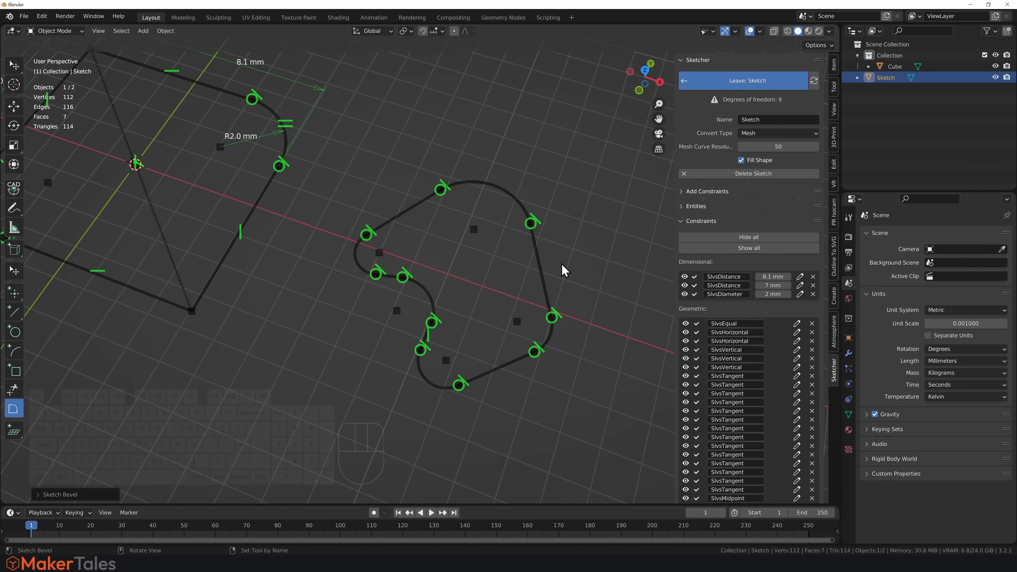
right_click(572, 262)
- Try selecting individual lines and the large arc around the upper part of the rounded outline, and clear the selection
mouse_move(572, 262)
middle_down()
mouse_move(508, 273)
mouse_move(527, 295)
mouse_move(519, 288)
middle_up()
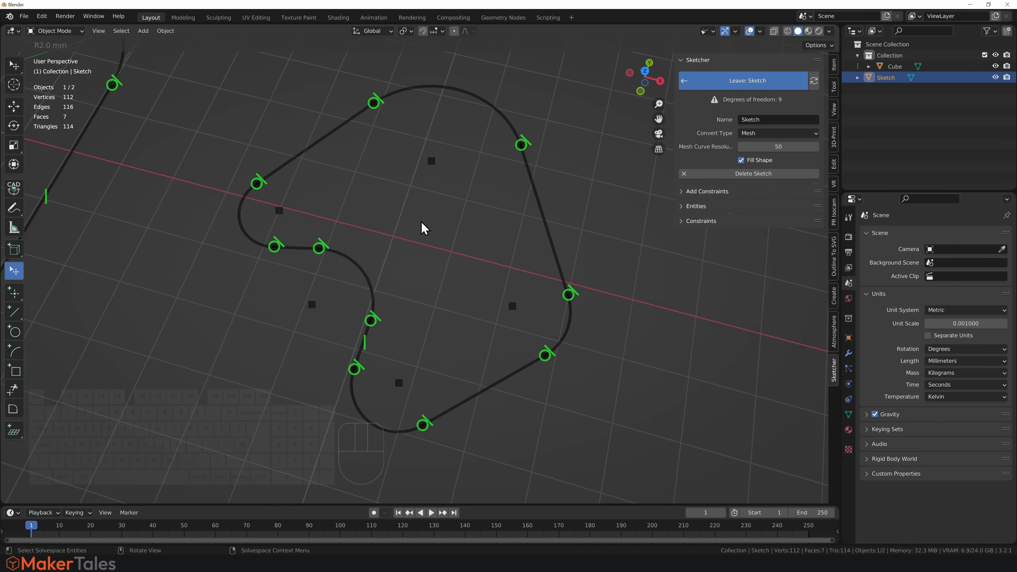
click(537, 217)
click(487, 105)
click(349, 120)
click(581, 203)
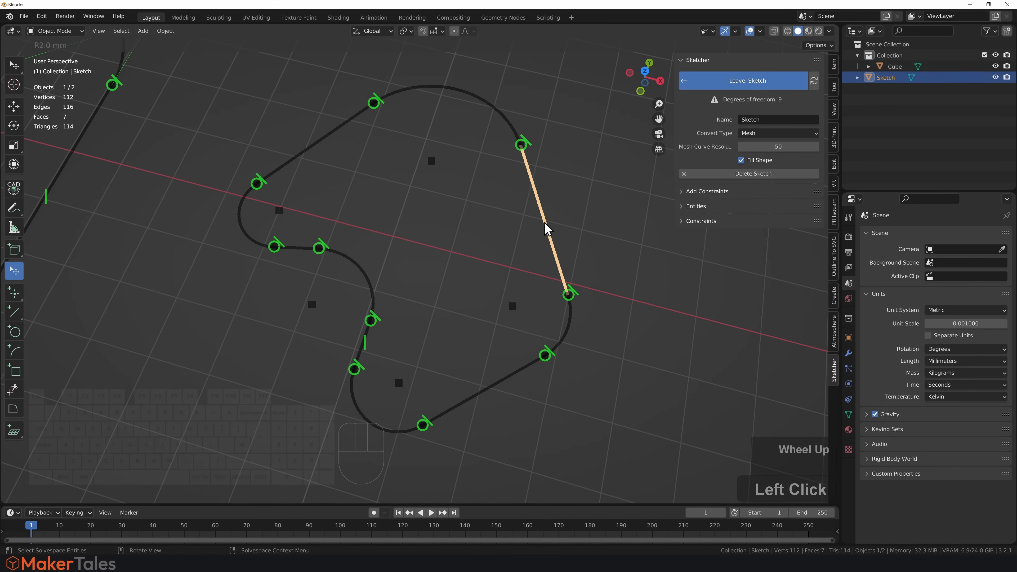
- Invert the sketch entity selection, invert it back, and deselect everything
key(ctrl+i)
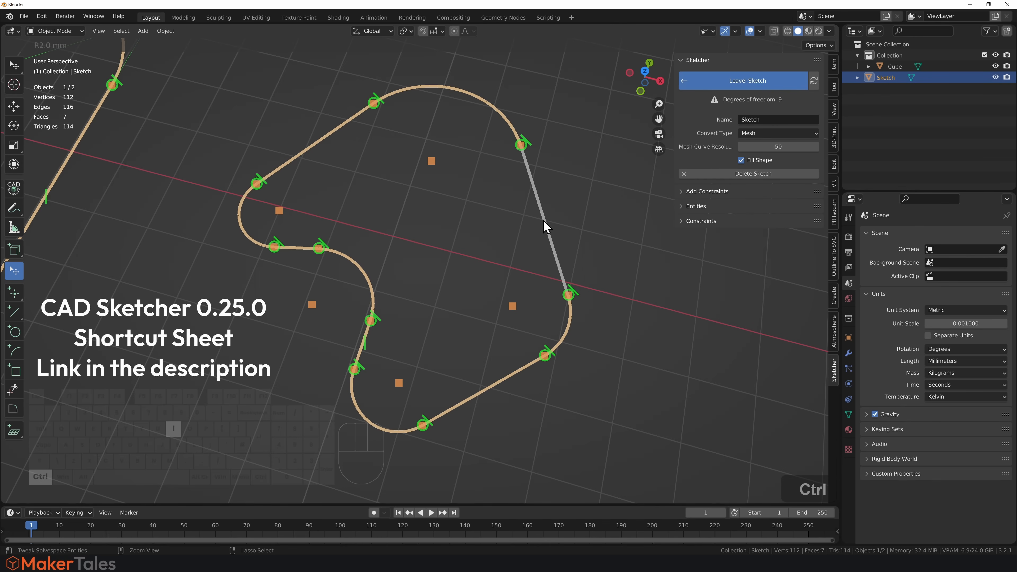
key(ctrl+i)
click(581, 209)
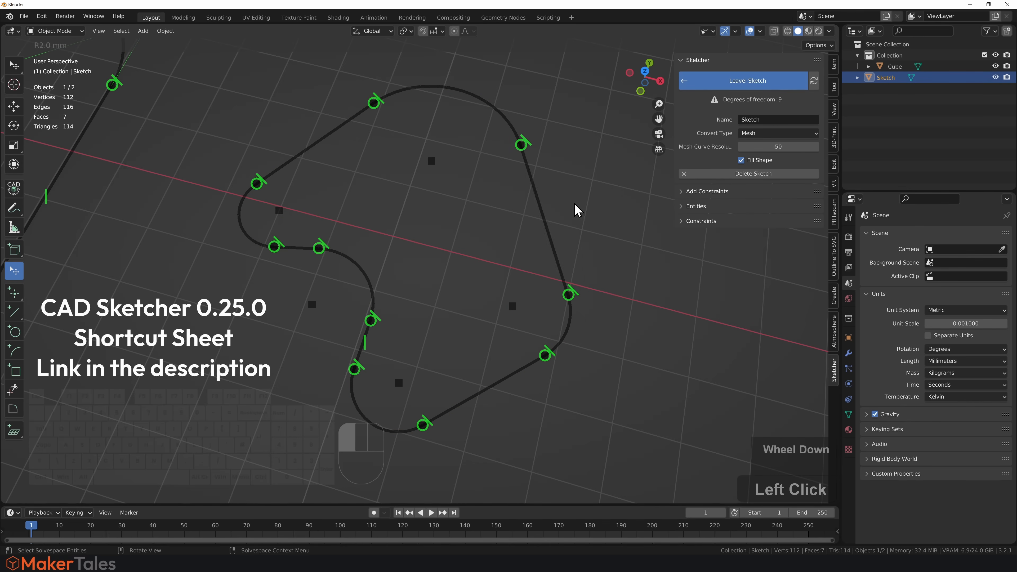
- Select the steep straight line of the new outline and extend the selection three times, clear it, and try selecting the whole connected chain
click(554, 211)
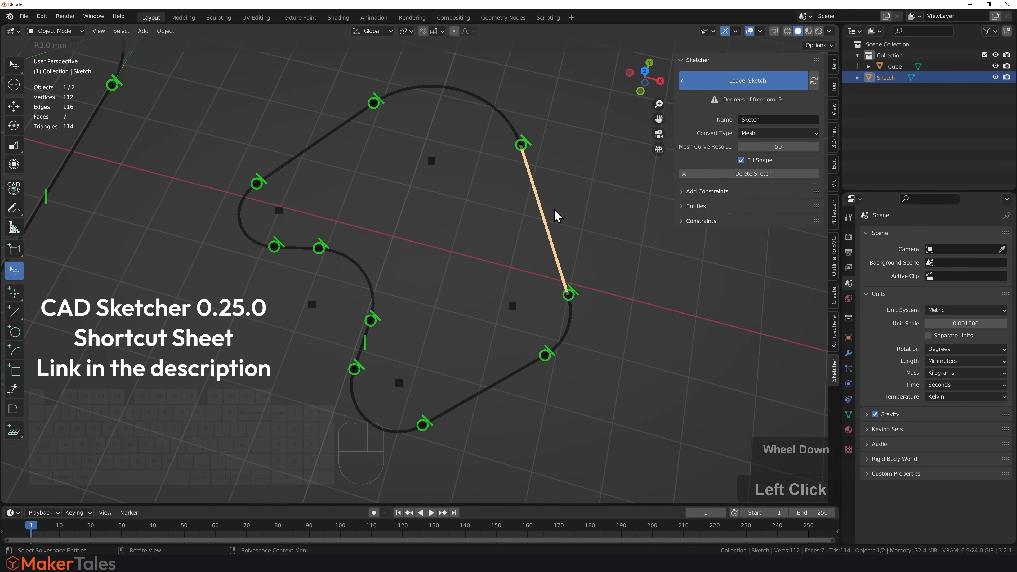
key(ctrl+e)
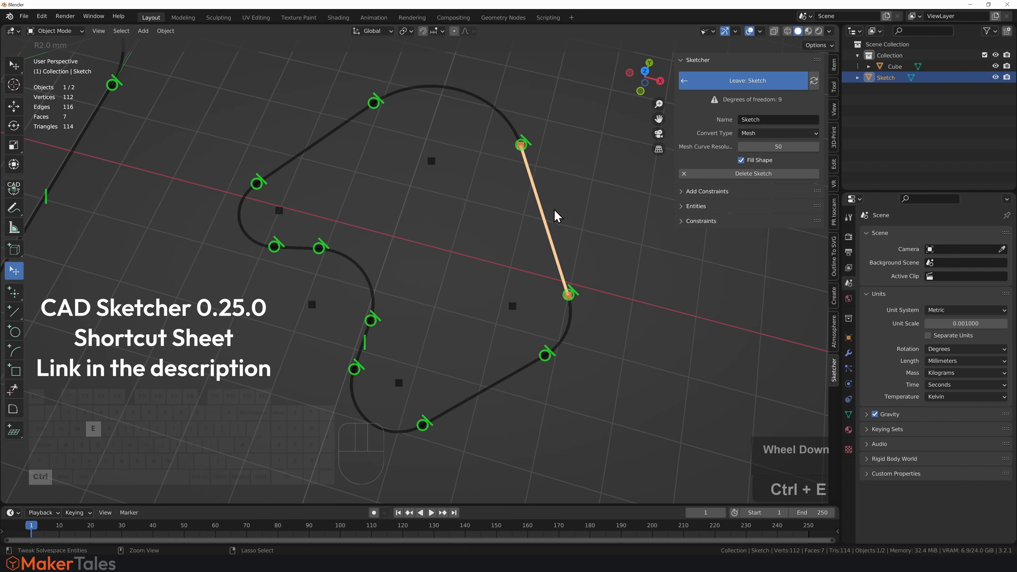
key(ctrl+e)
key(ctrl+e)
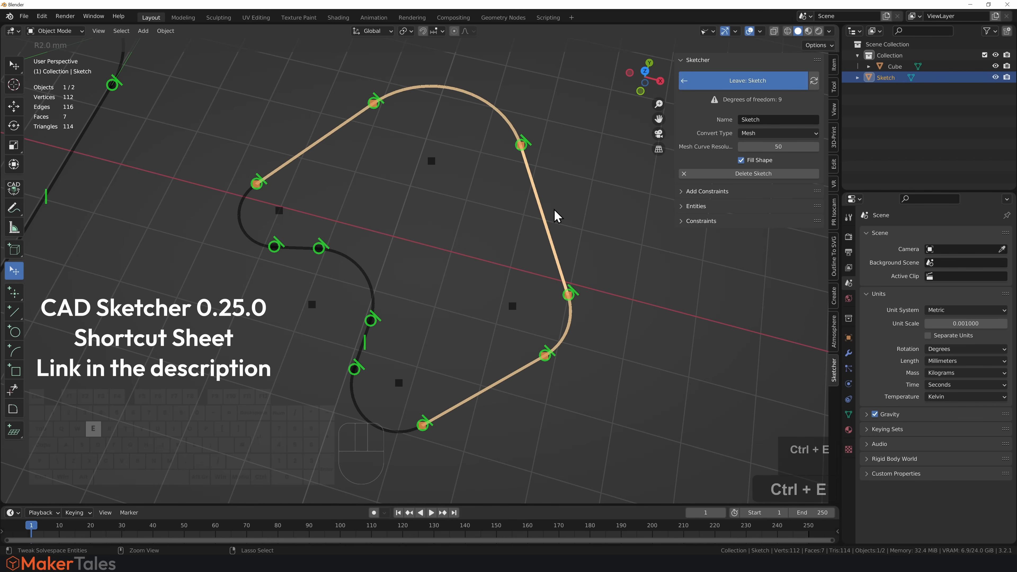
click(581, 195)
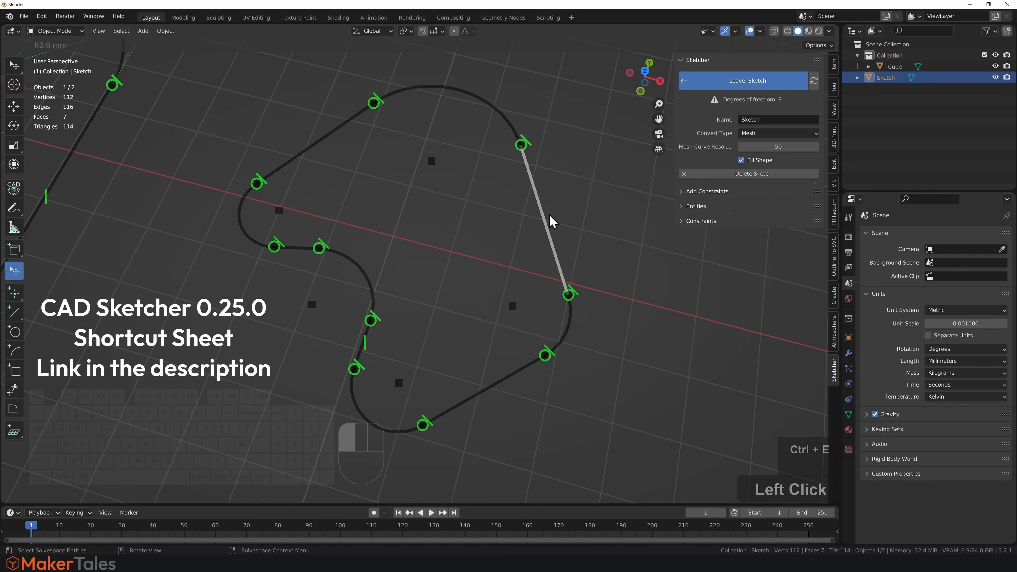
key(ctrl+shift+e)
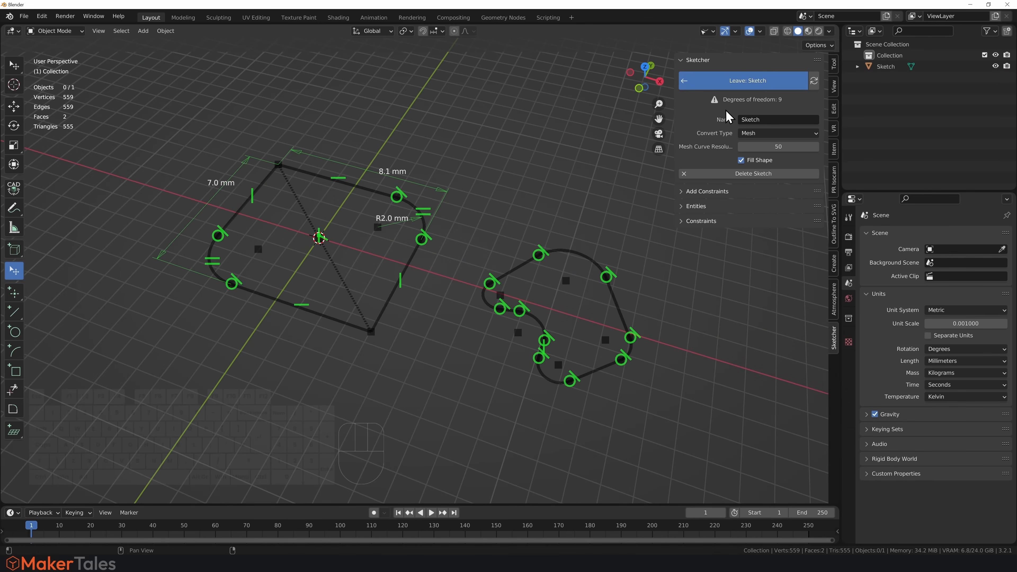
- Leave the sketch and select the converted Sketch mesh containing both shapes
click(749, 85)
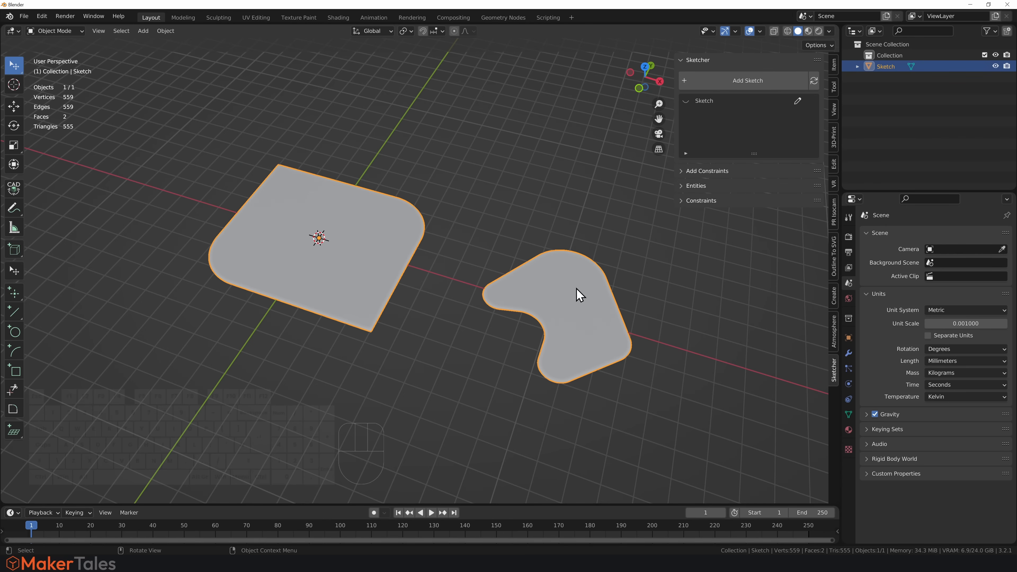
click(676, 288)
click(572, 286)
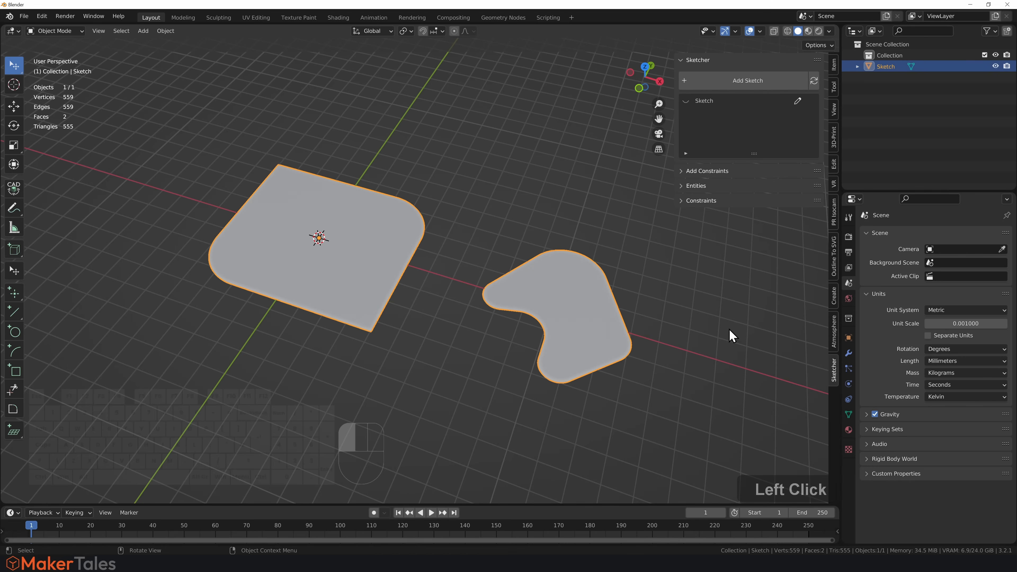
- Open the Sketch object's modifier properties, followed by the active tool's settings
click(848, 353)
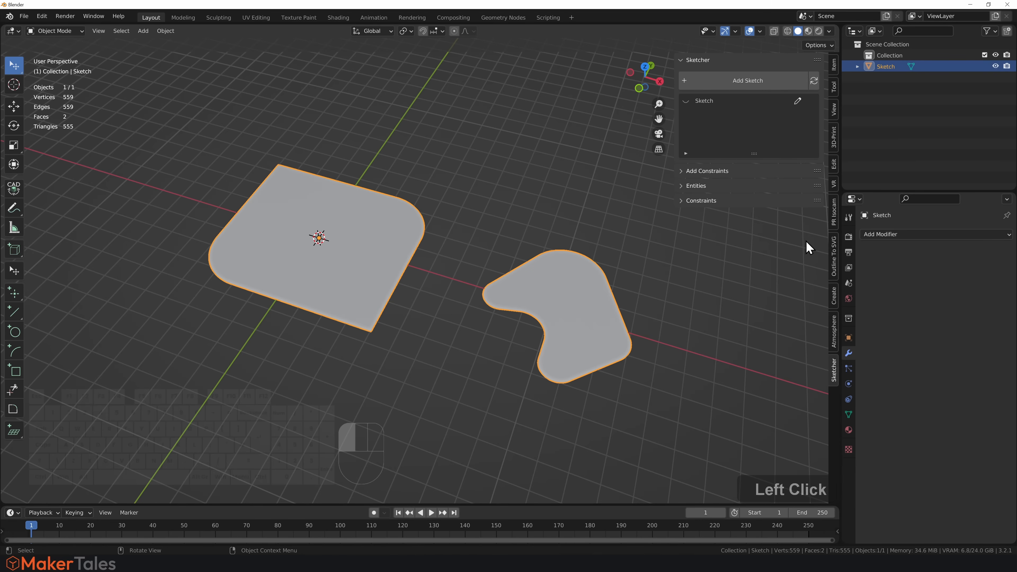
click(848, 217)
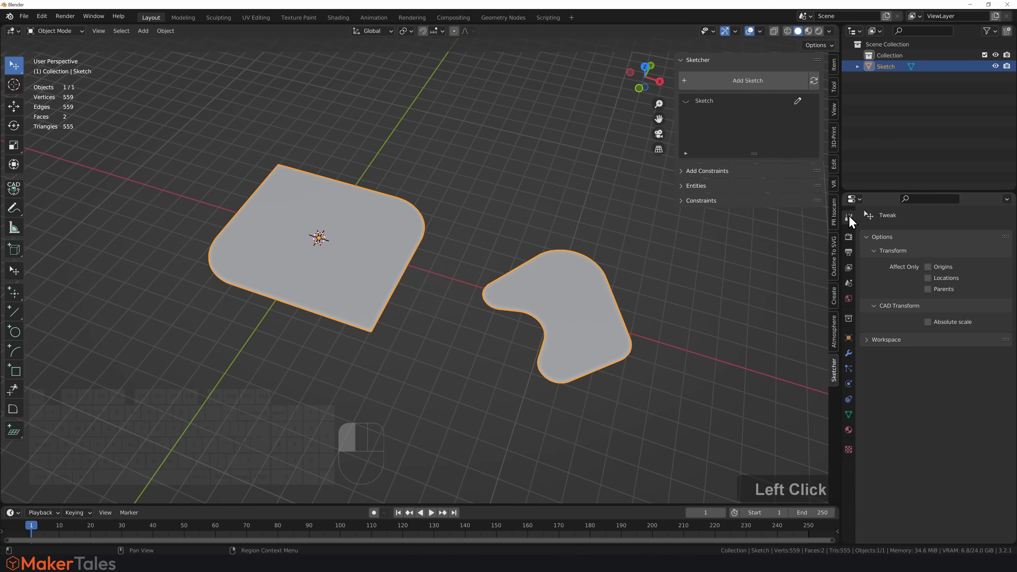
- Reselect the converted Sketch mesh and reopen its sketch for editing
click(456, 245)
click(393, 239)
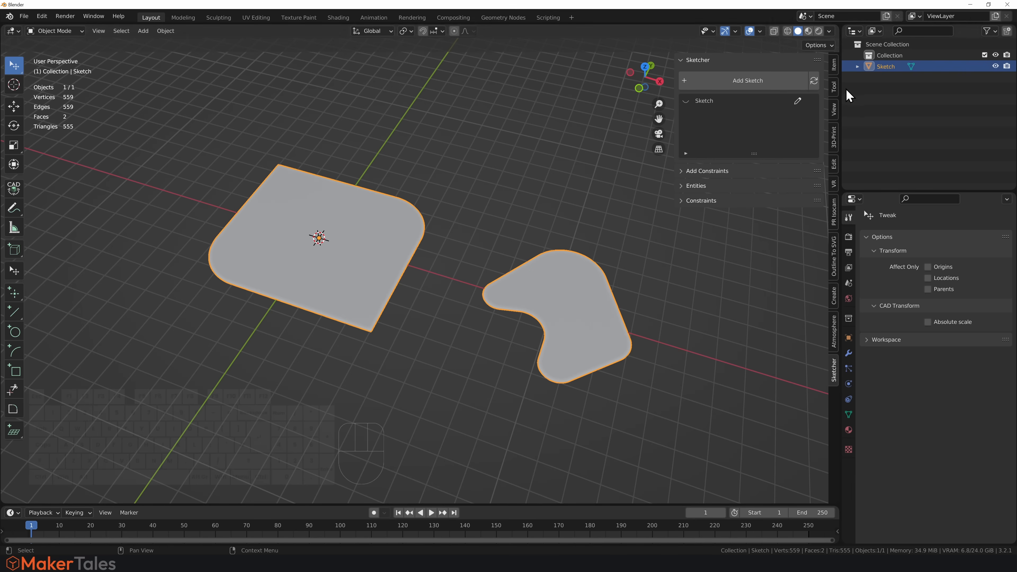
click(798, 100)
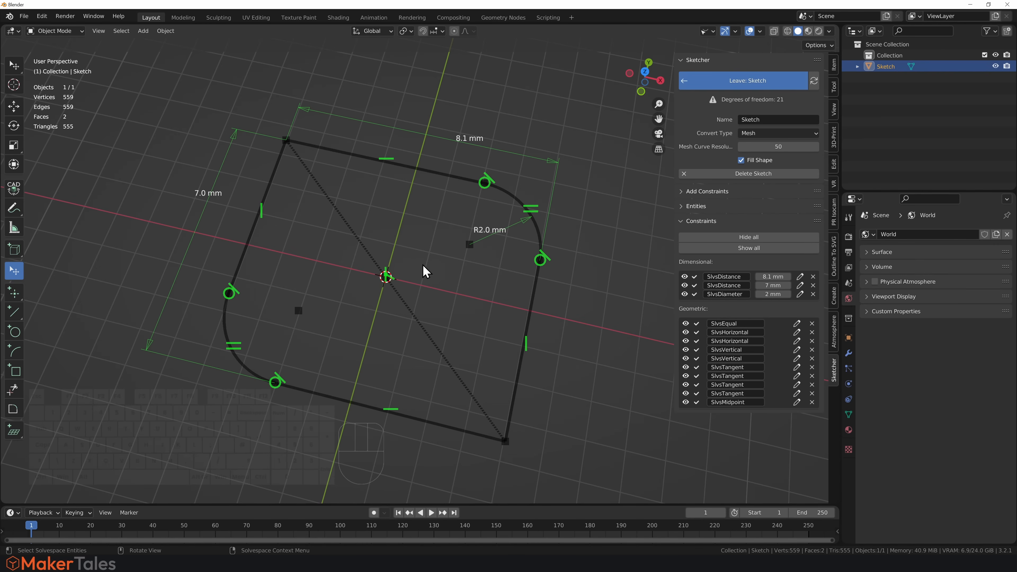
middle_drag(520, 318, 472, 306)
- Move the World's Custom Properties section above the others and add a new float property named Length A
drag(1005, 311, 1005, 252)
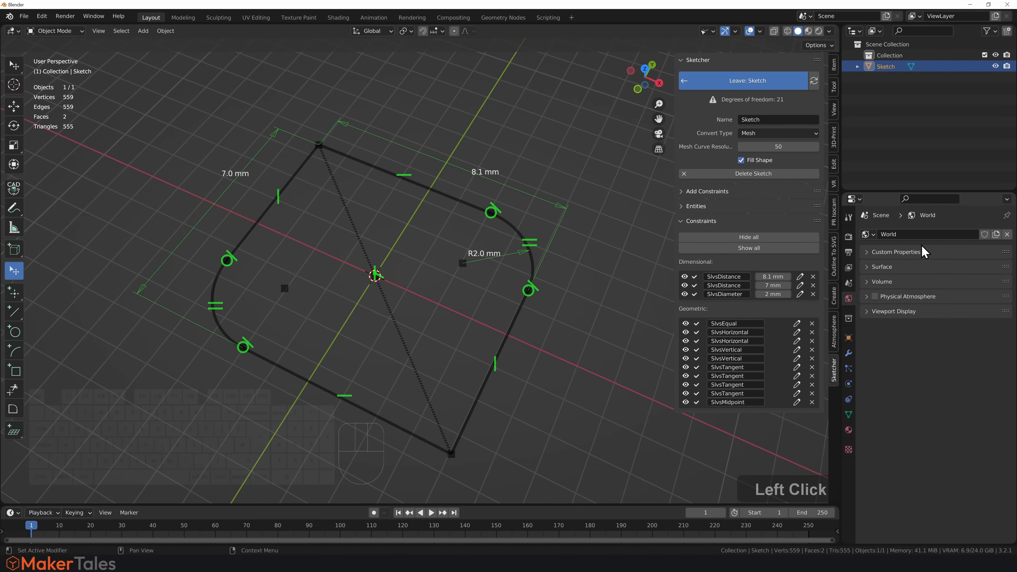
click(868, 252)
click(919, 268)
click(989, 288)
click(954, 319)
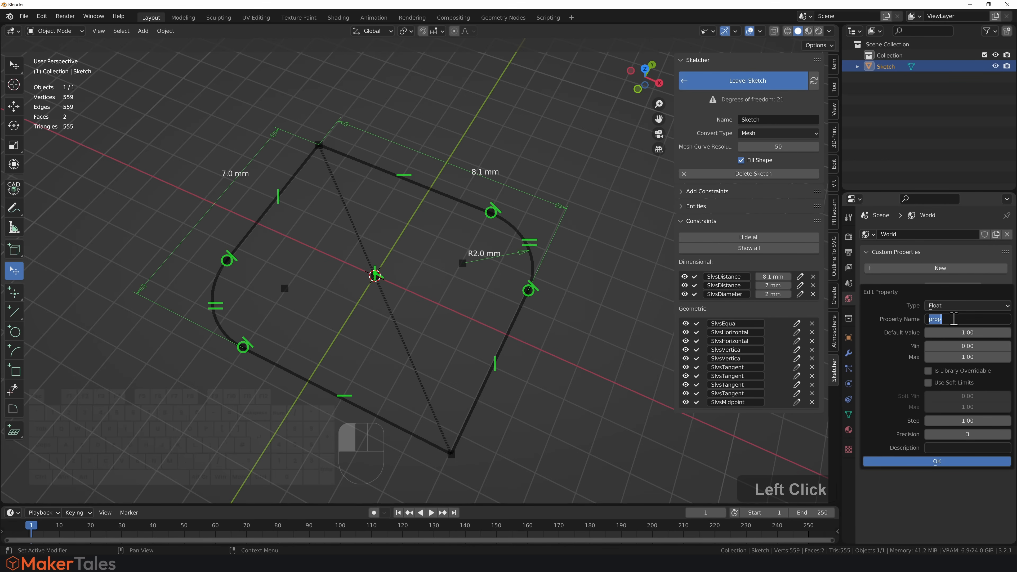
text(Length)
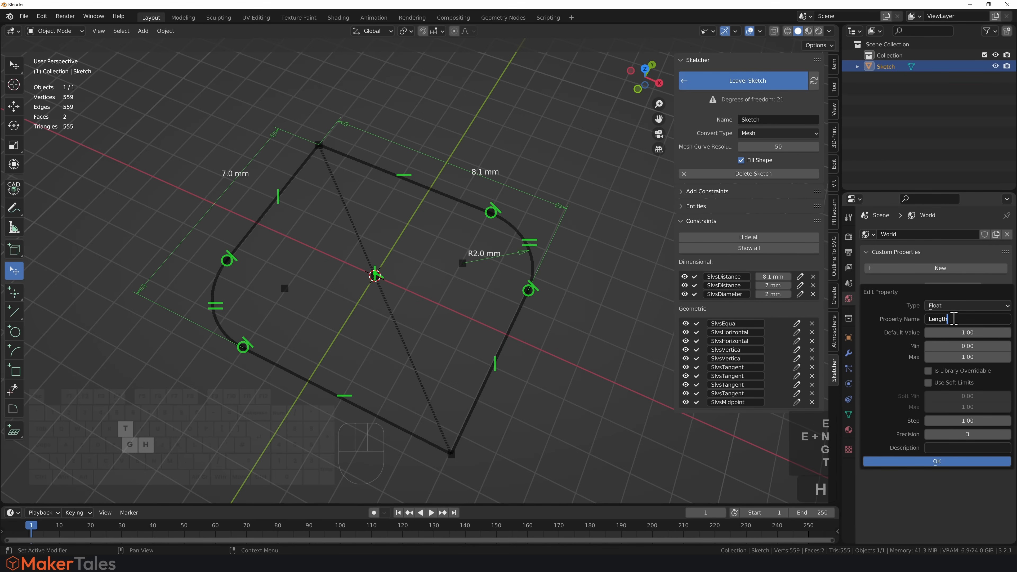
text( A)
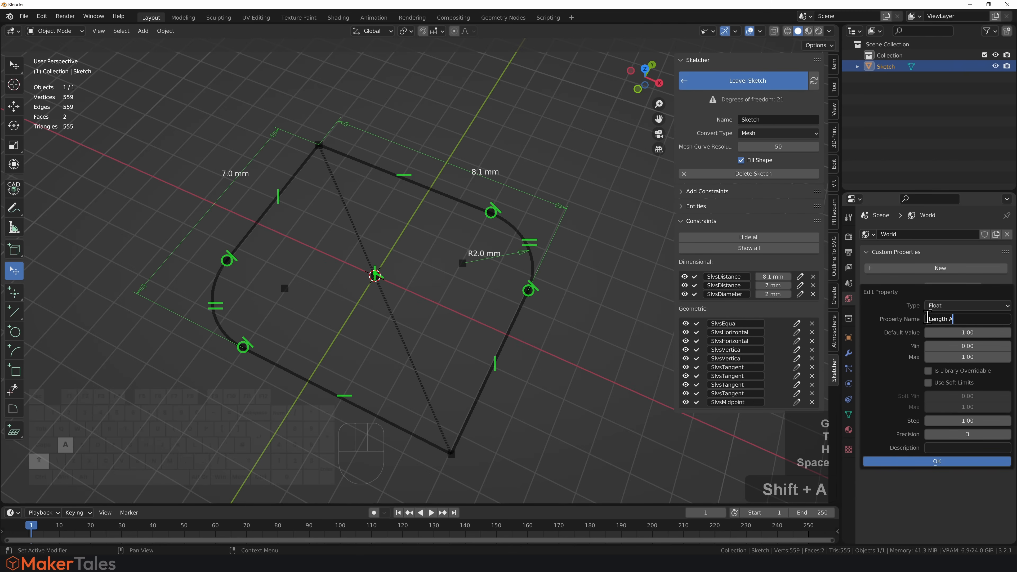
- Give the Length A property a maximum of 50 and a default of 15, and reset it to the default value
click(949, 358)
text(50)
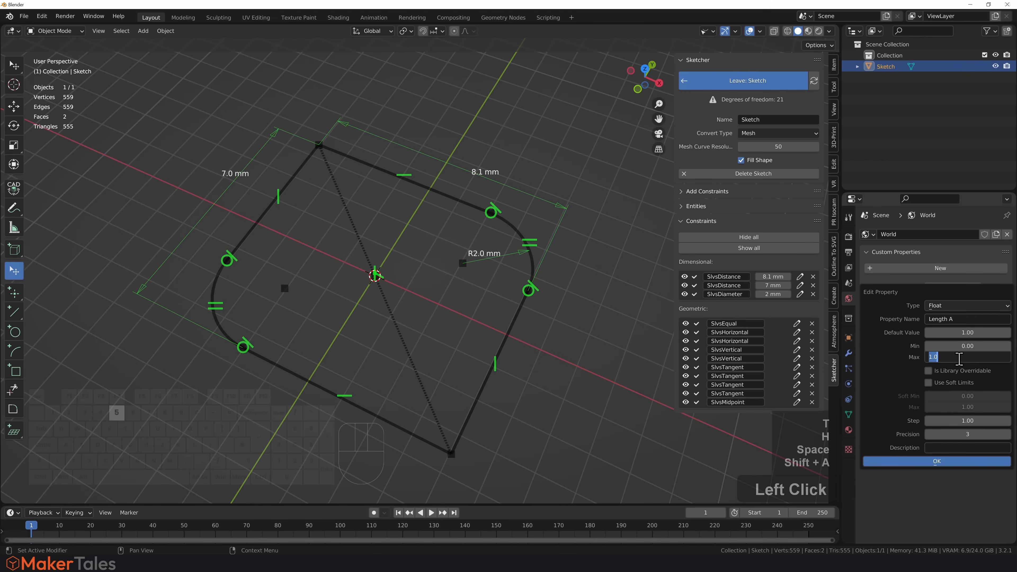
click(972, 331)
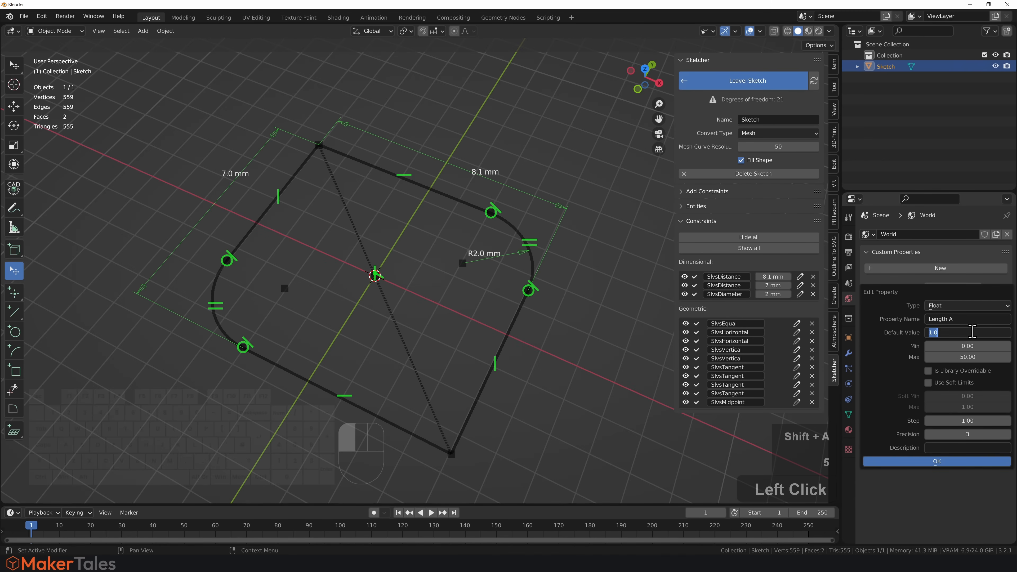
text(15)
key(Return)
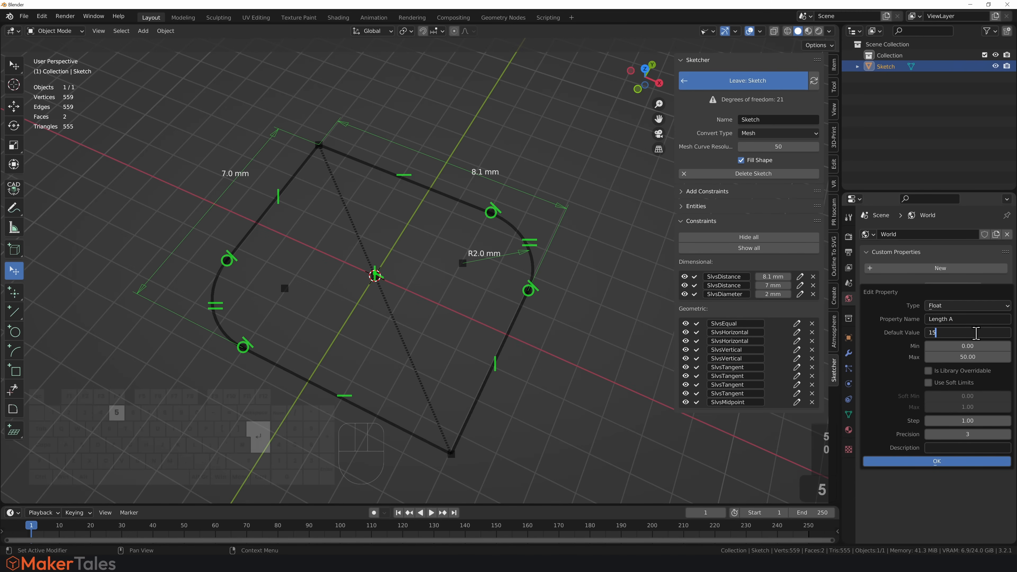
click(945, 461)
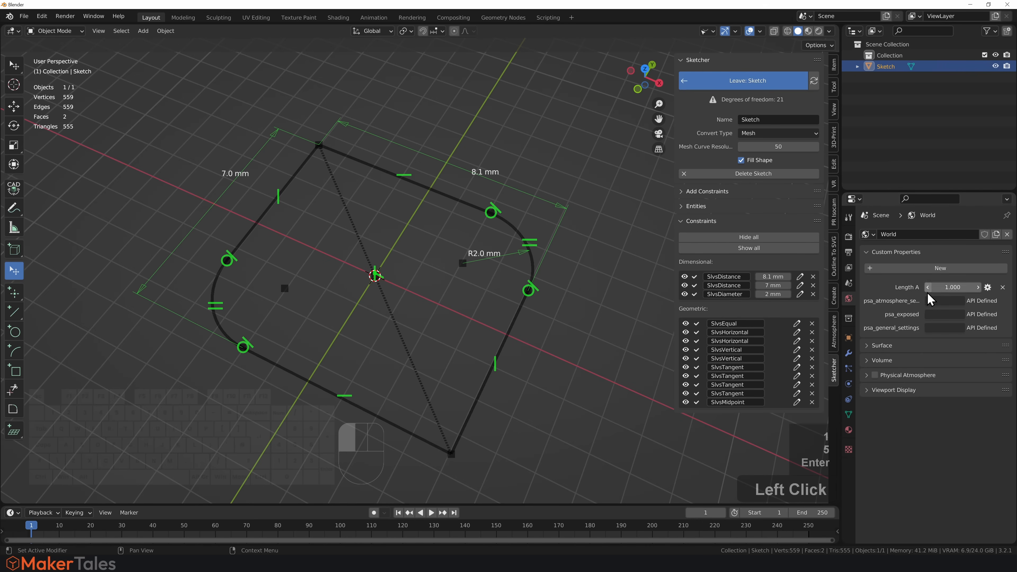
key(BackSpace)
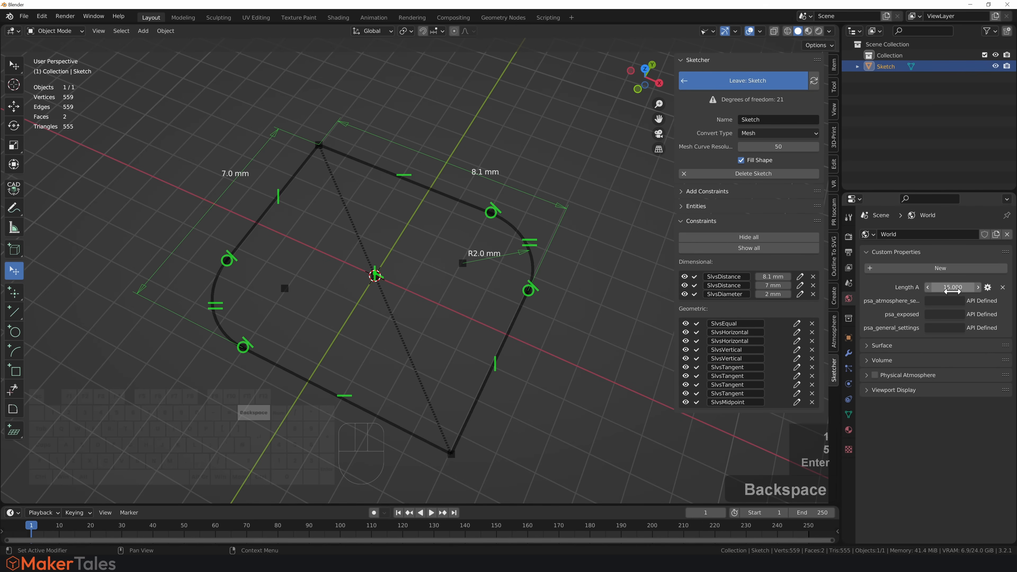
- Copy Length A as a new driver and rename the 8.1 mm distance constraint to A
right_click(950, 288)
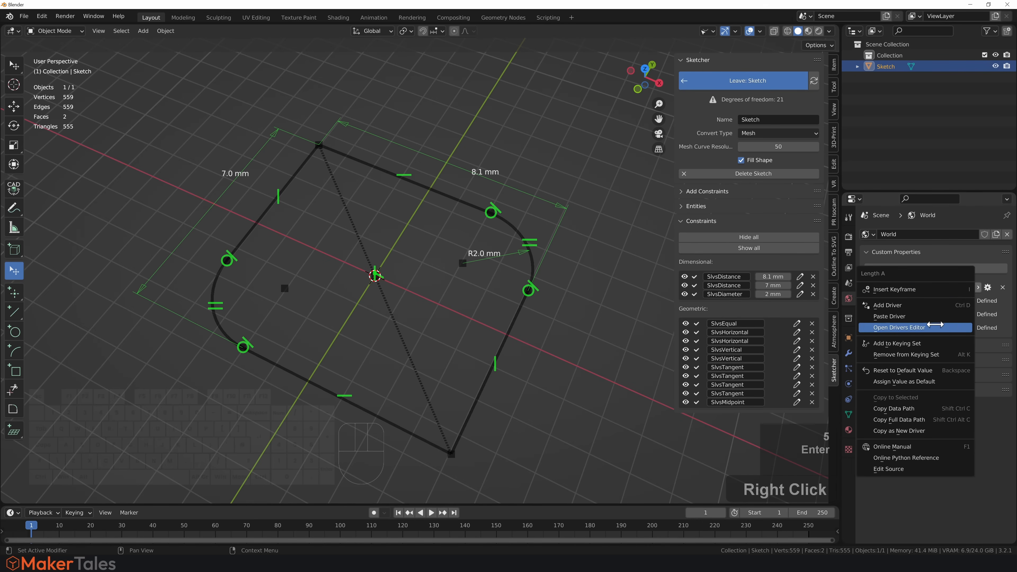
click(907, 431)
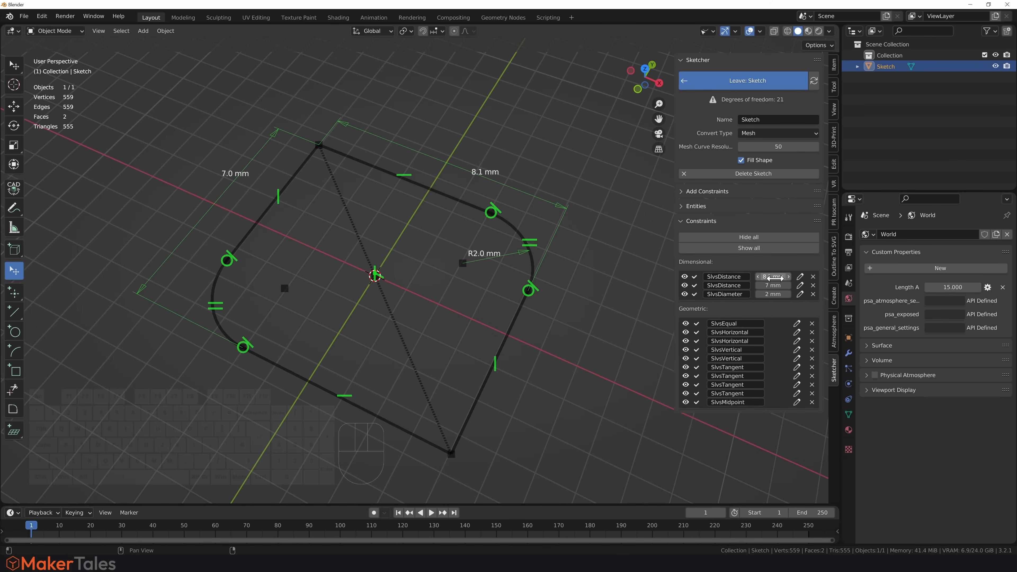
click(727, 277)
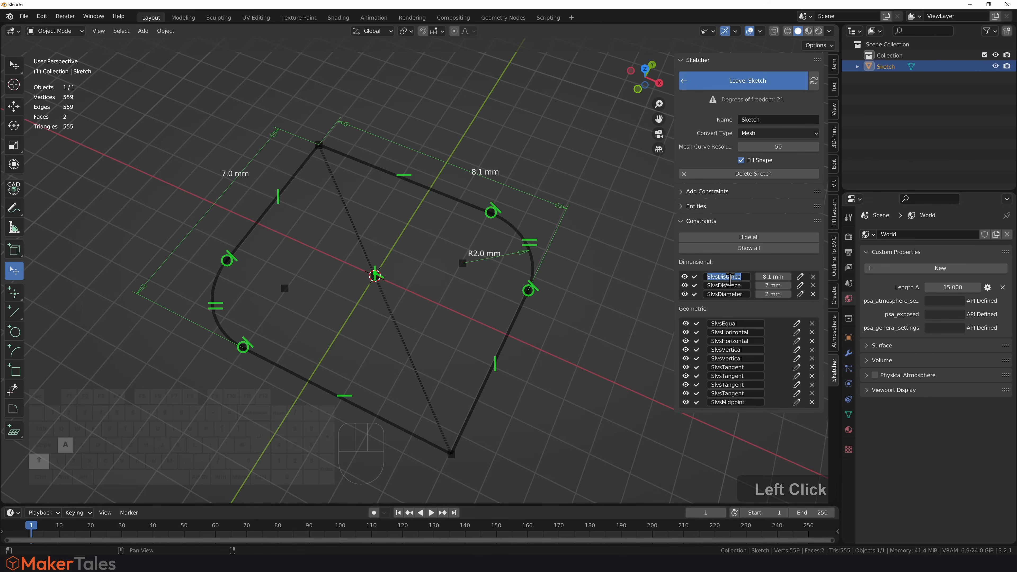
text(A)
key(Return)
click(646, 289)
key(BackSpace)
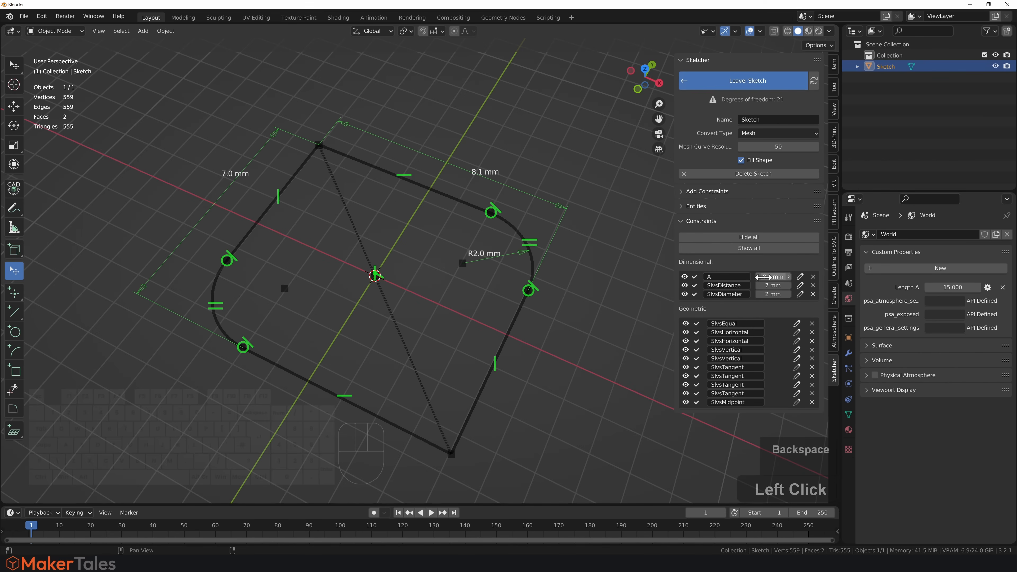
- Paste the copied driver onto distance constraint A's value and update the sketch geometry
right_click(772, 277)
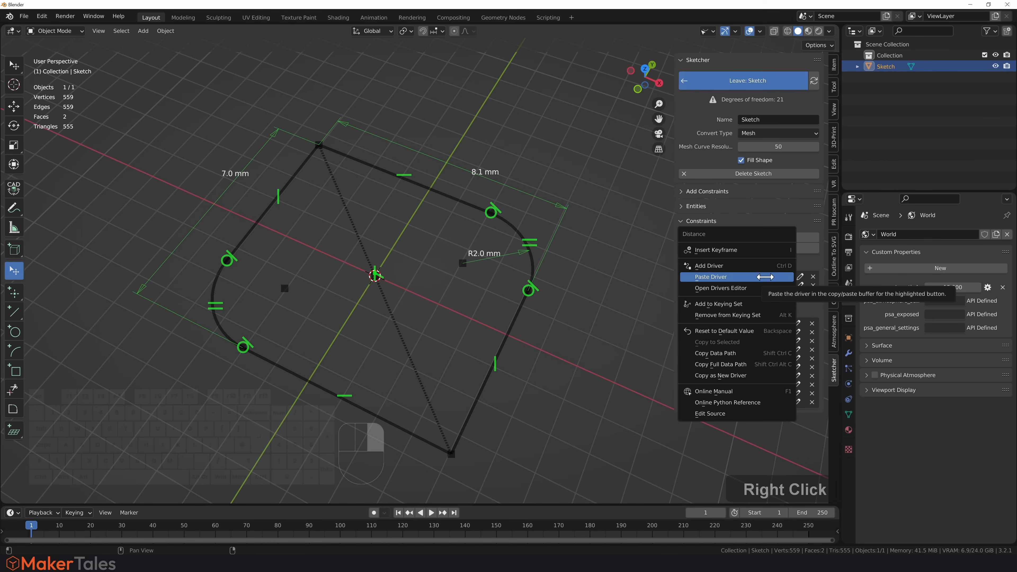
click(727, 277)
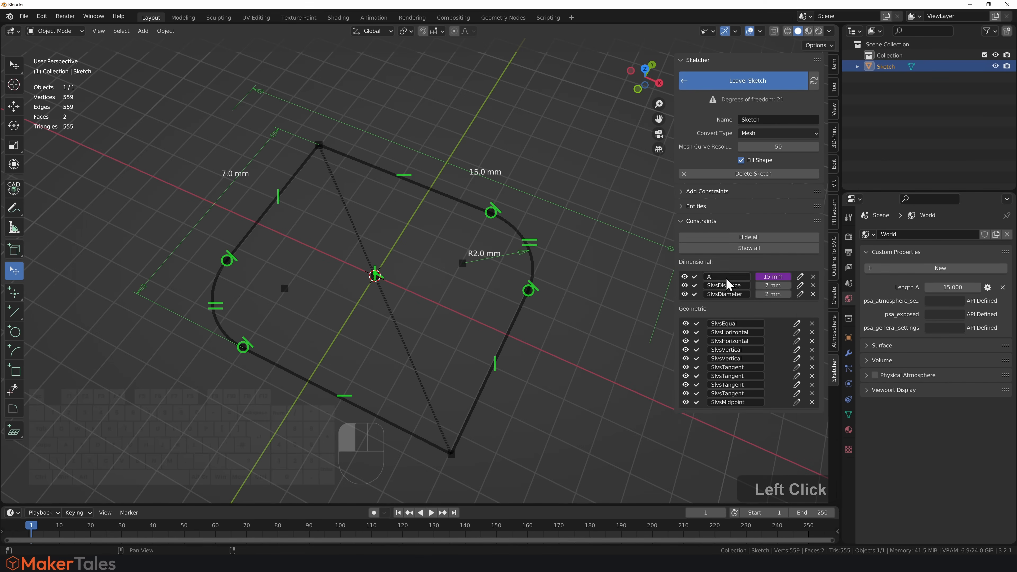
click(814, 80)
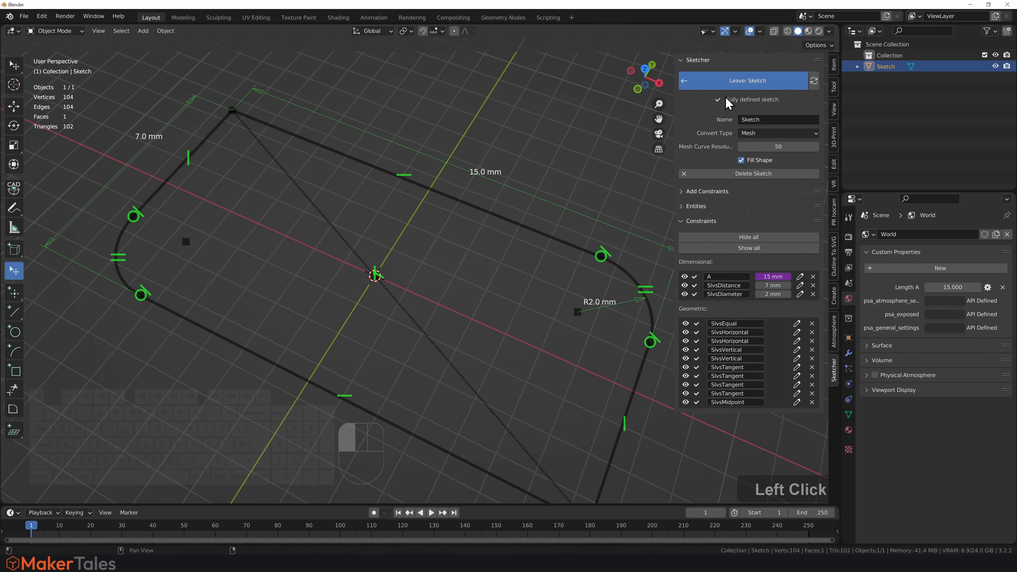
key(BackSpace)
scroll(413, 200, down, 2)
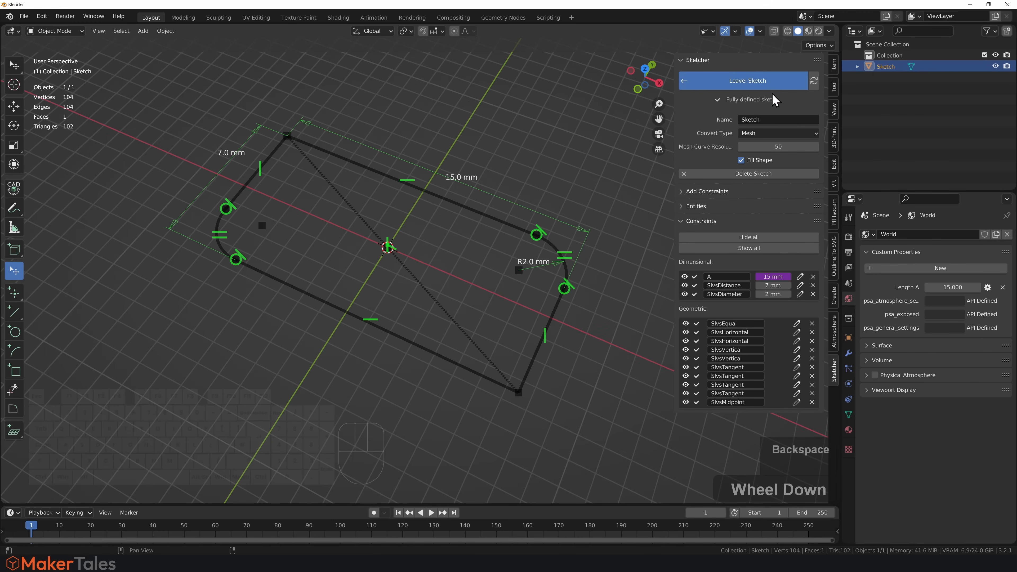
- Leave the sketch, set the Length A property to 10 and update the converted mesh
key(shift+a)
click(761, 82)
middle_drag(537, 150, 488, 200)
click(946, 286)
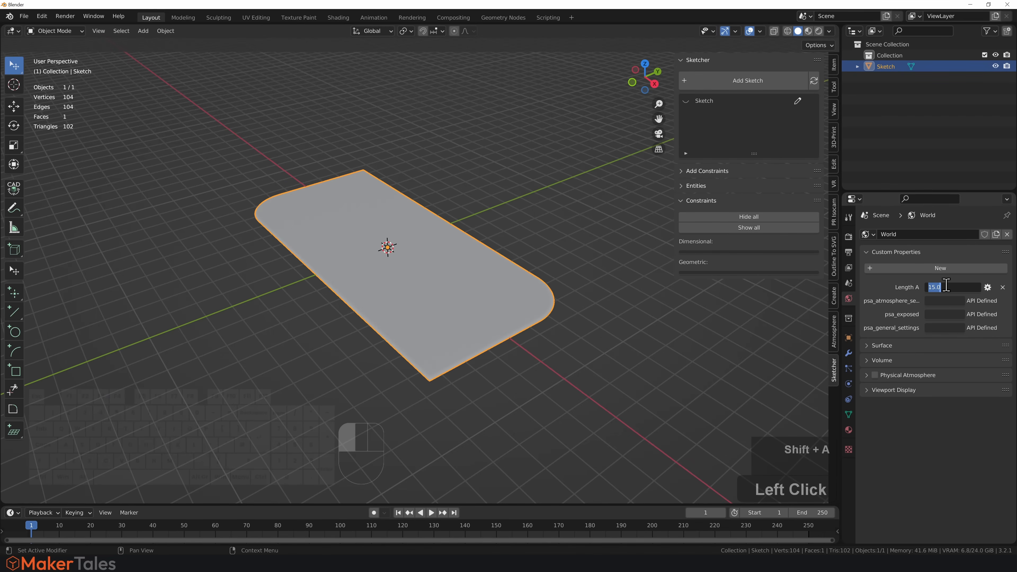
text(10)
key(Return)
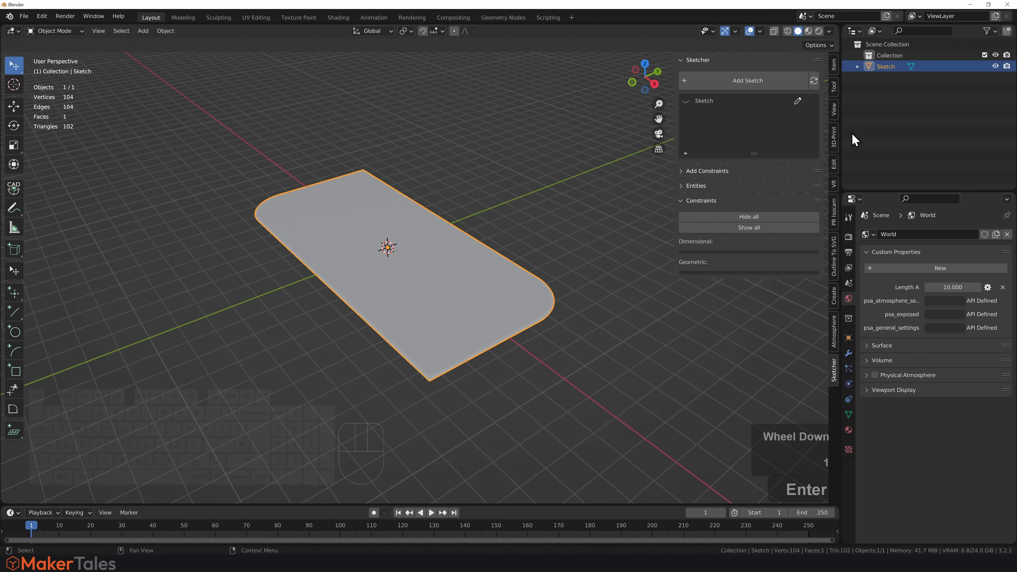
click(815, 83)
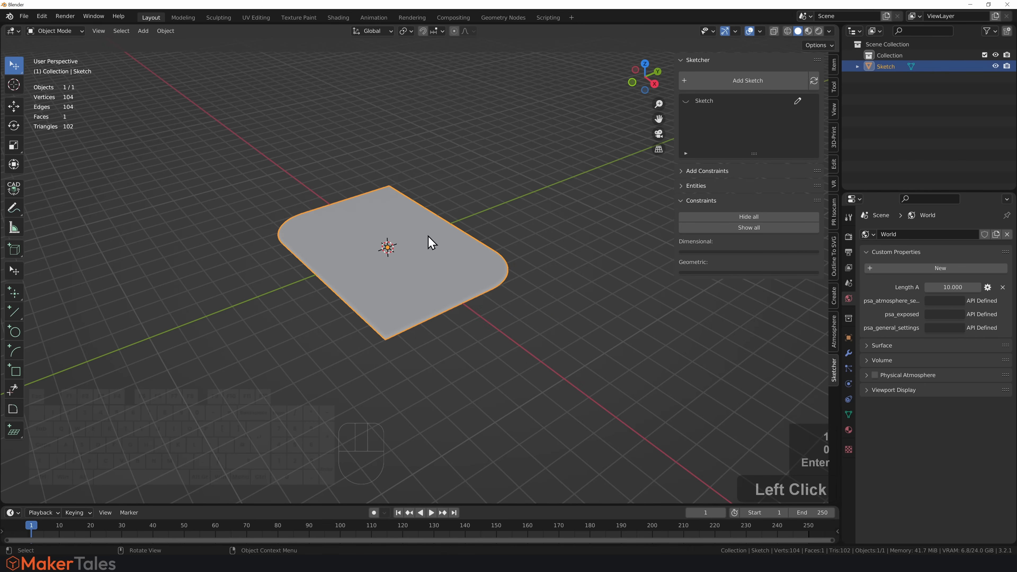
middle_drag(424, 179, 495, 277)
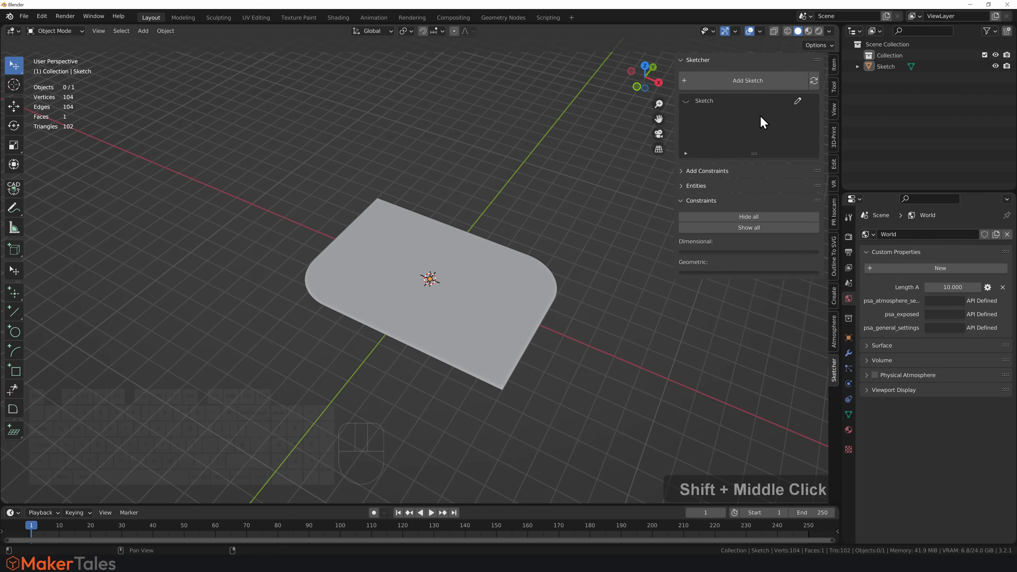
- Add a sketch on the vertical XZ workplane and draw a rectangle about 9.5 mm wide around the origin
key(ctrl+shift+a)
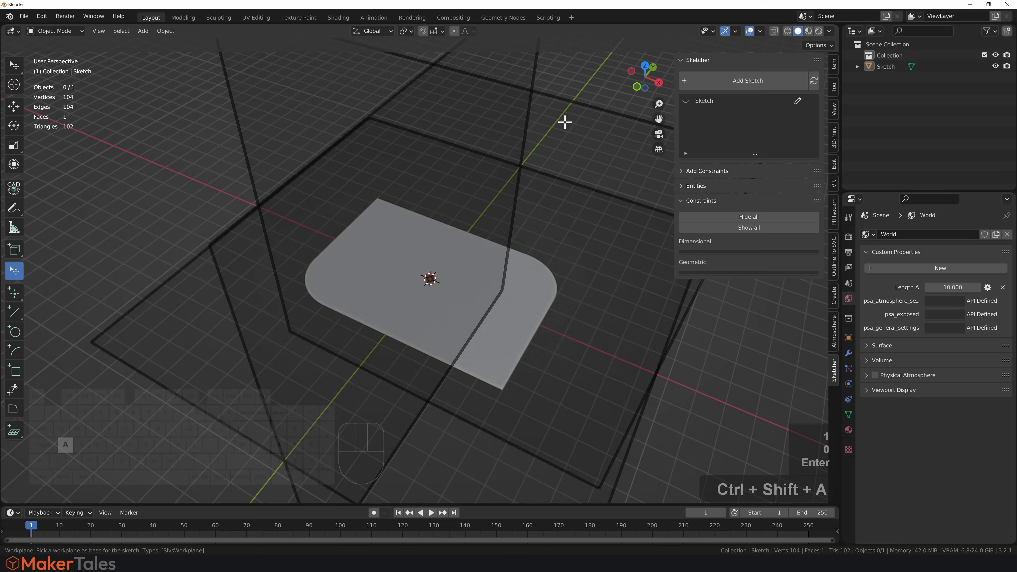
click(576, 103)
mouse_move(576, 106)
middle_down()
mouse_move(460, 241)
mouse_move(468, 247)
middle_up()
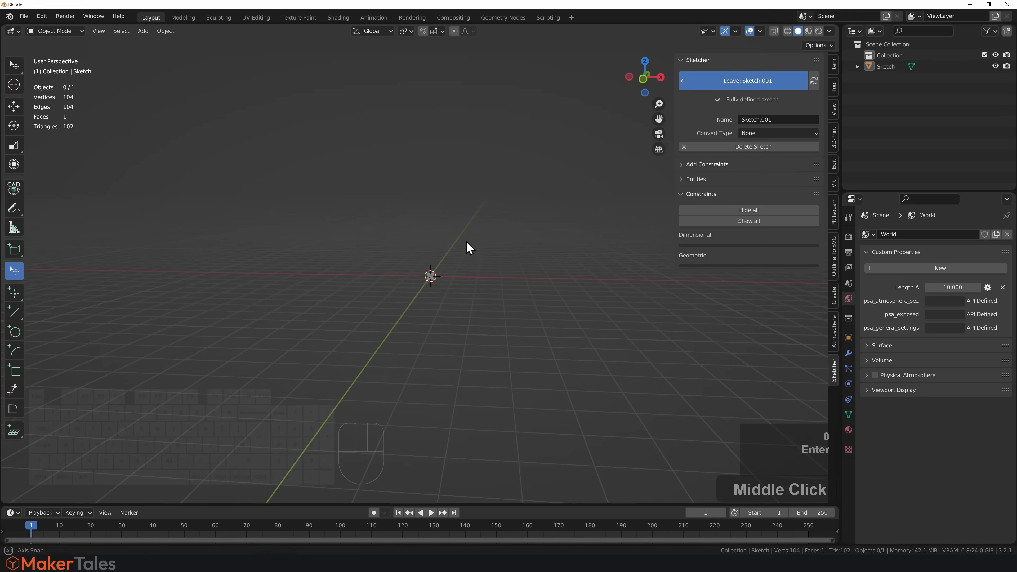
click(15, 370)
click(341, 163)
click(563, 356)
right_click(583, 251)
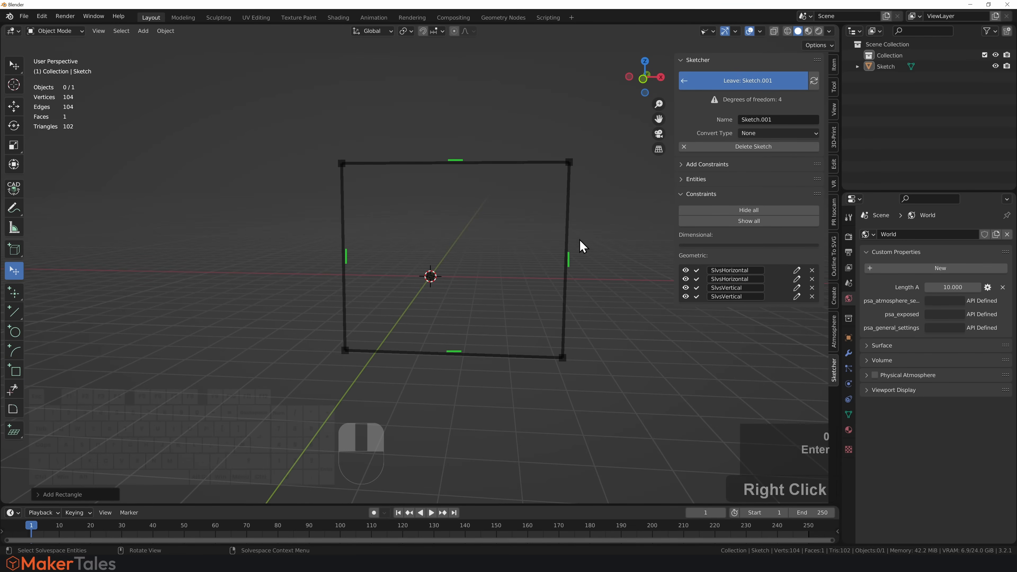
- Add a distance constraint to the rectangle's upper edge and drive its value with Length A through a copied driver
click(494, 163)
key(alt+d)
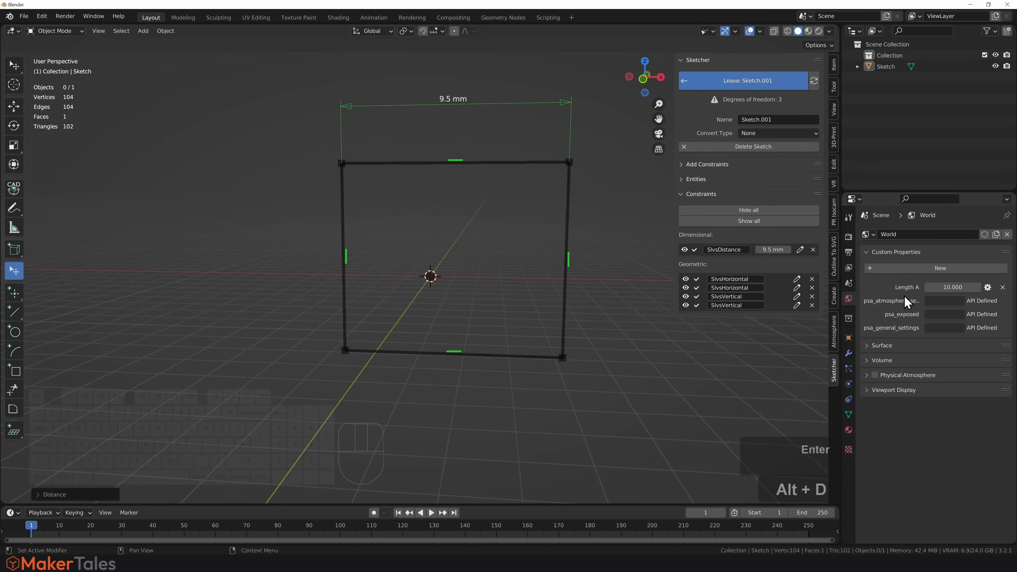
right_click(949, 286)
click(944, 284)
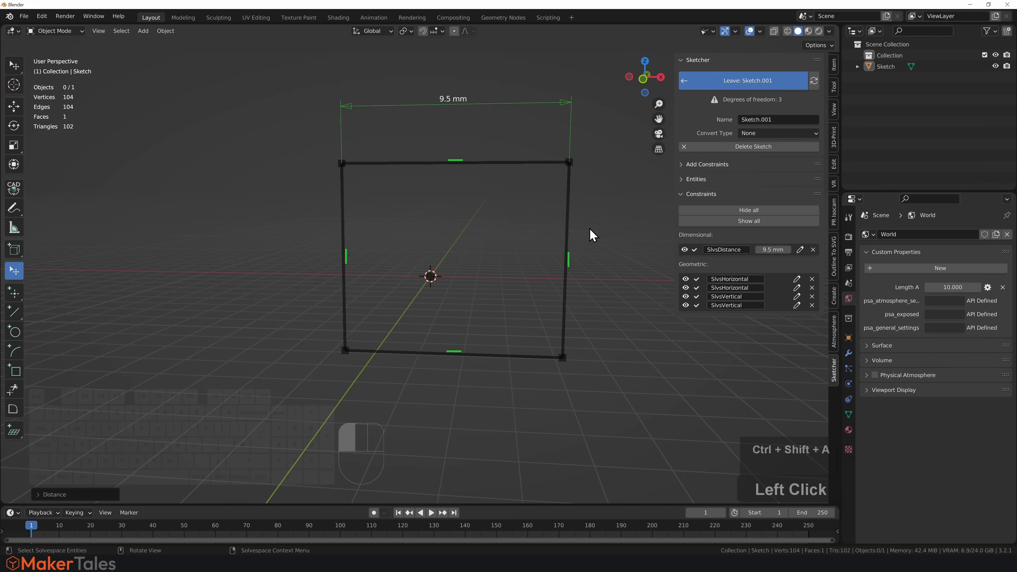
right_click(769, 248)
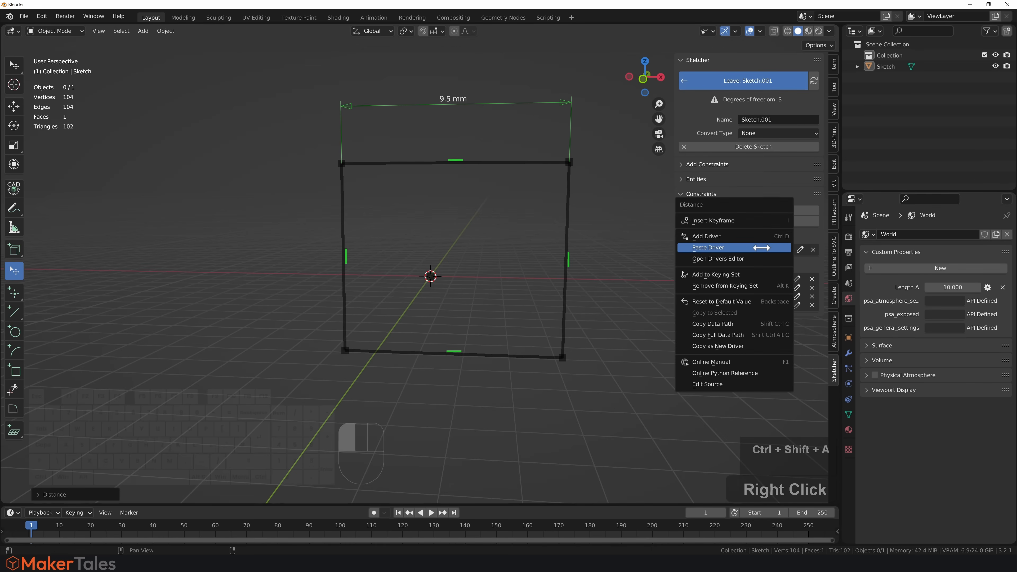
click(761, 247)
- Set the new sketch's convert type to Bezier and leave the sketch
click(765, 133)
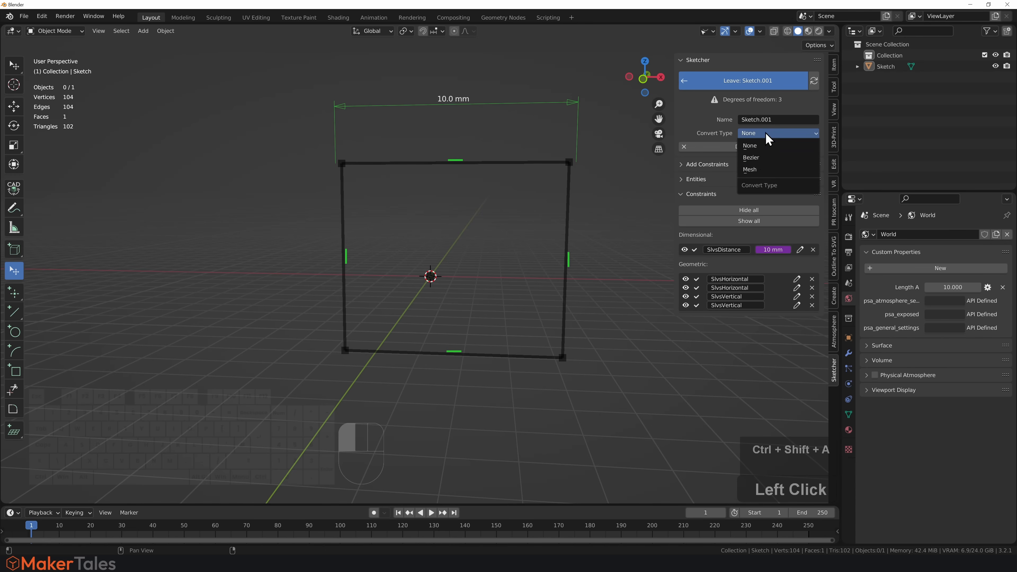
click(757, 158)
click(777, 82)
middle_drag(504, 211, 452, 263)
scroll(451, 262, down, 2)
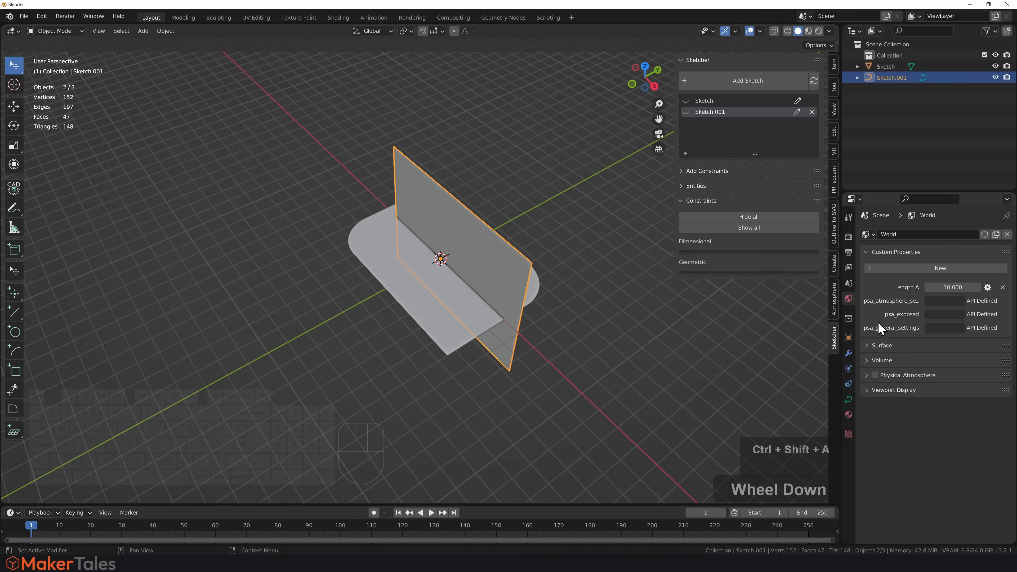
- Set the Length A property to 5 and update the geometry of both sketches
click(941, 287)
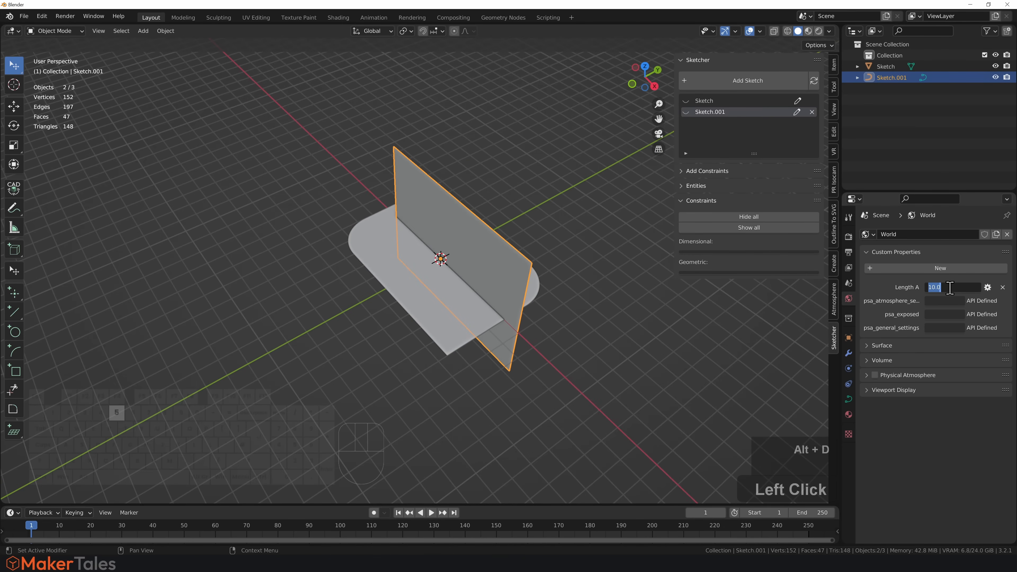
text(5)
click(887, 287)
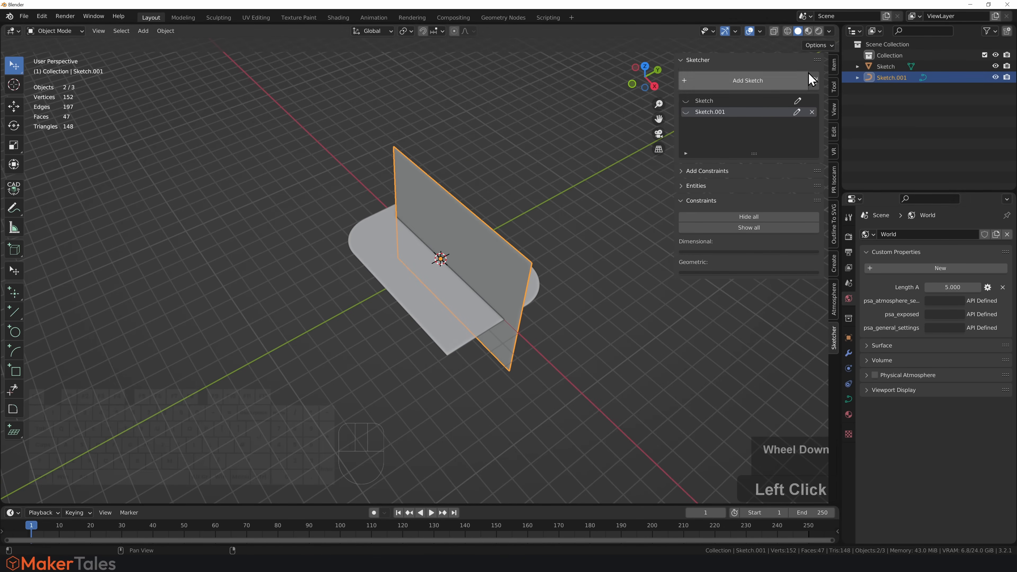
click(814, 80)
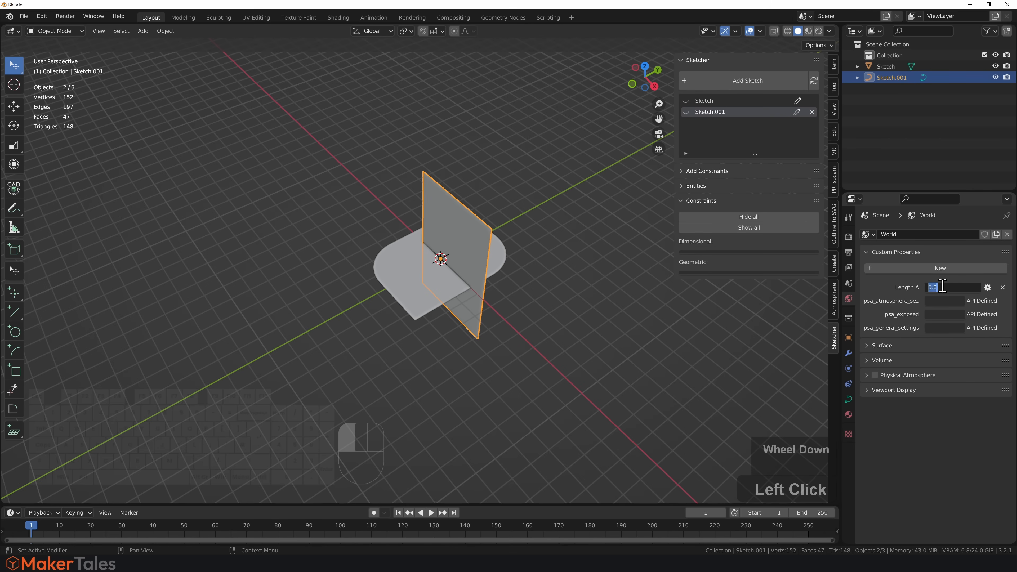
- Set the Length A property to 15 and update the geometry of both sketches
text(15)
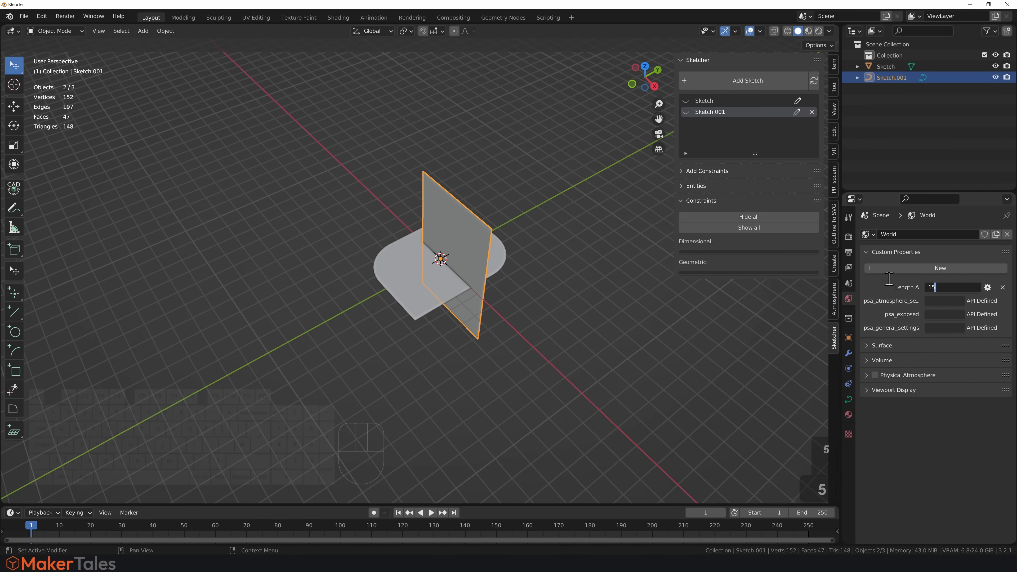
click(887, 291)
click(814, 80)
middle_drag(461, 256, 426, 269)
- In the first sketch, edit the driver of distance constraint A and change its type to Scripted Expression
click(462, 252)
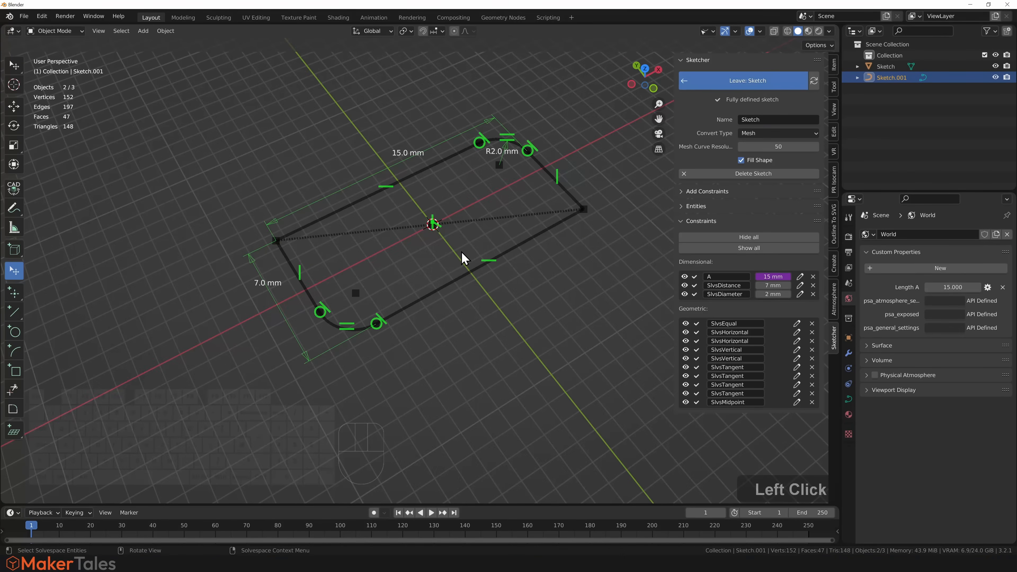
right_click(772, 276)
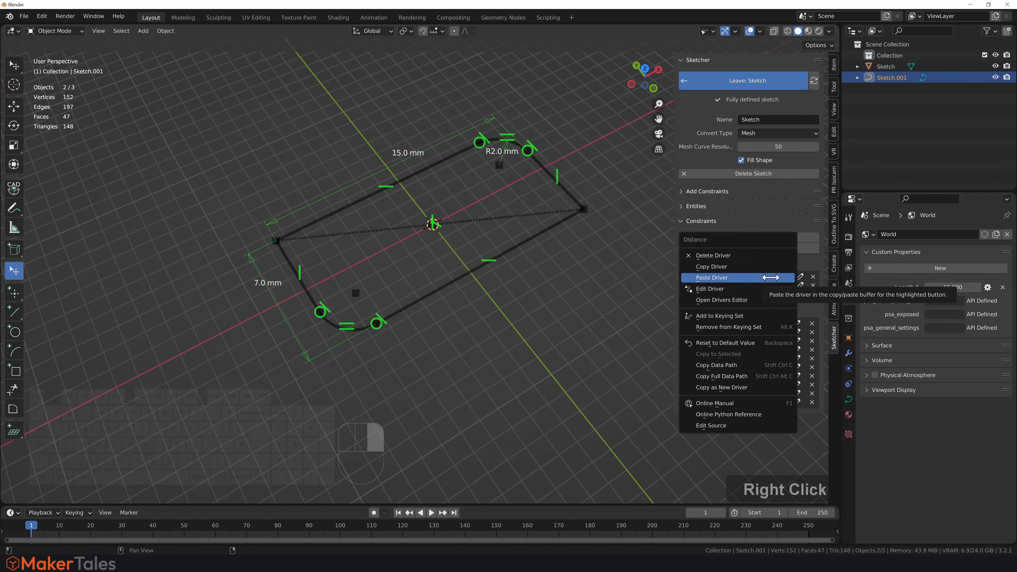
click(761, 296)
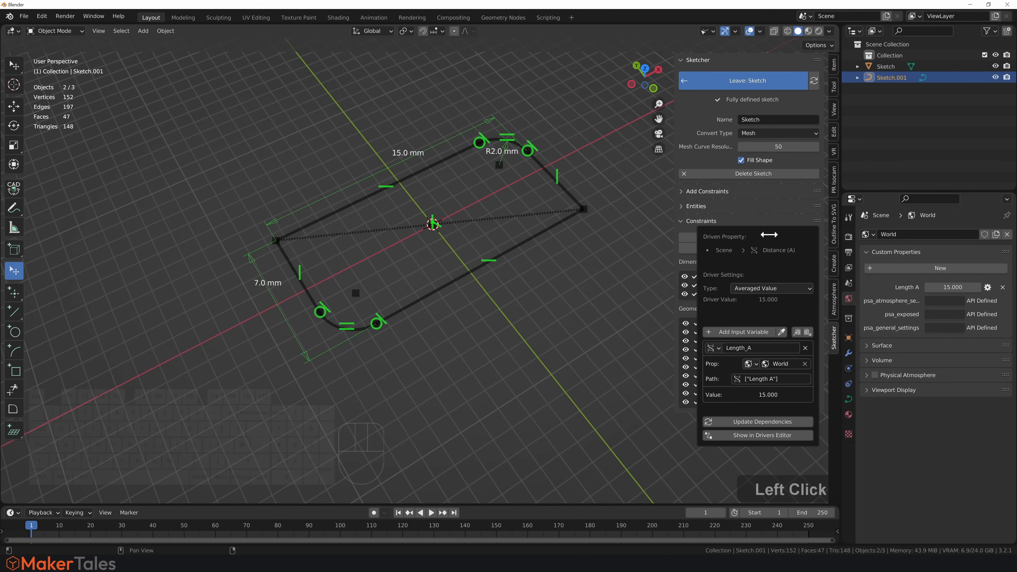
drag(769, 233, 479, 148)
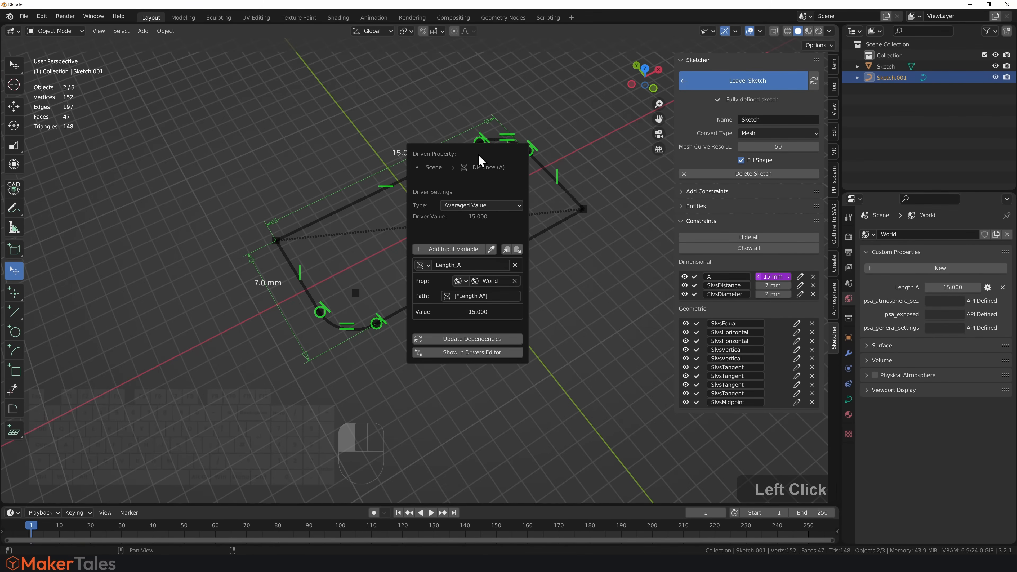
click(472, 202)
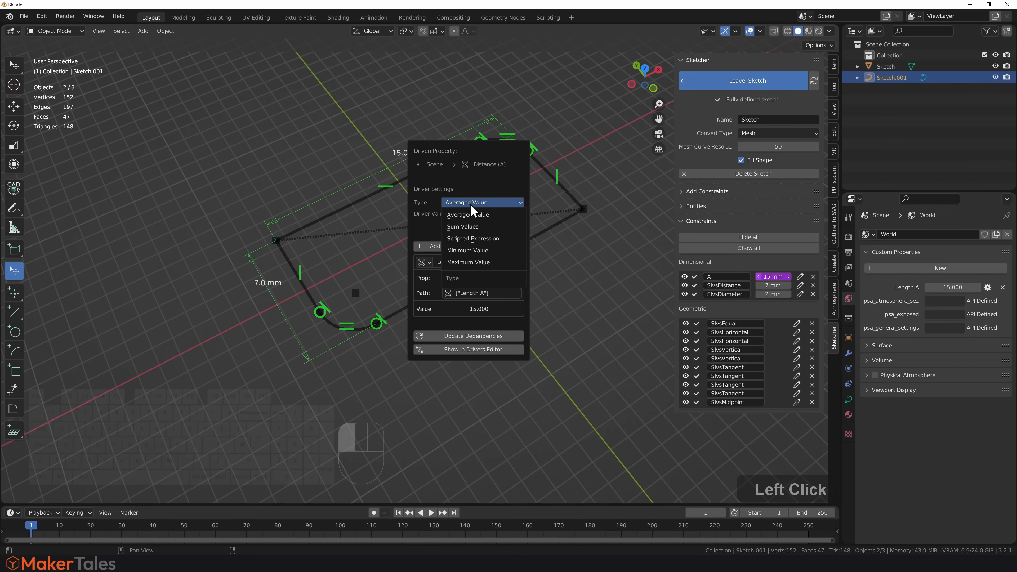
click(487, 246)
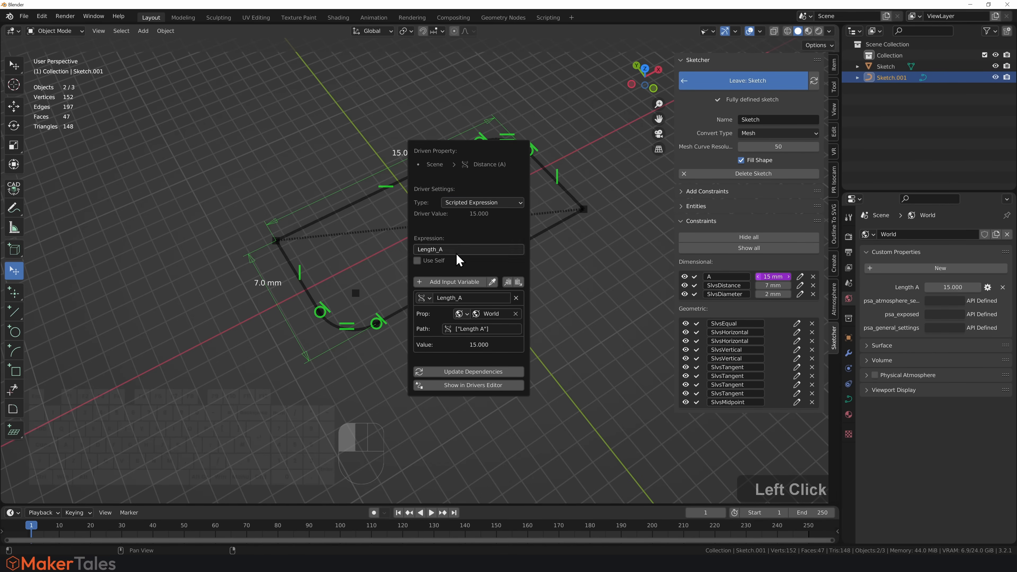